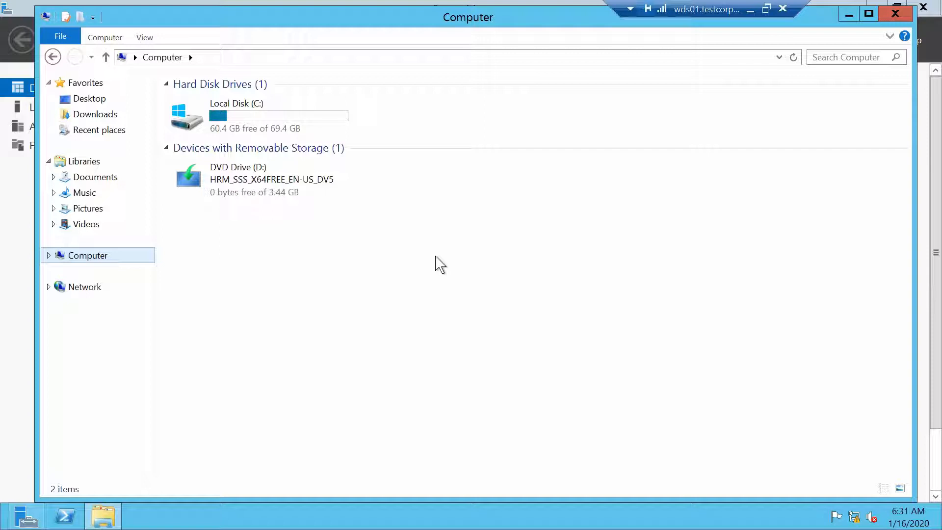
Step: Close the File Explorer window showing the Windows Server DVD in drive D:
click(894, 15)
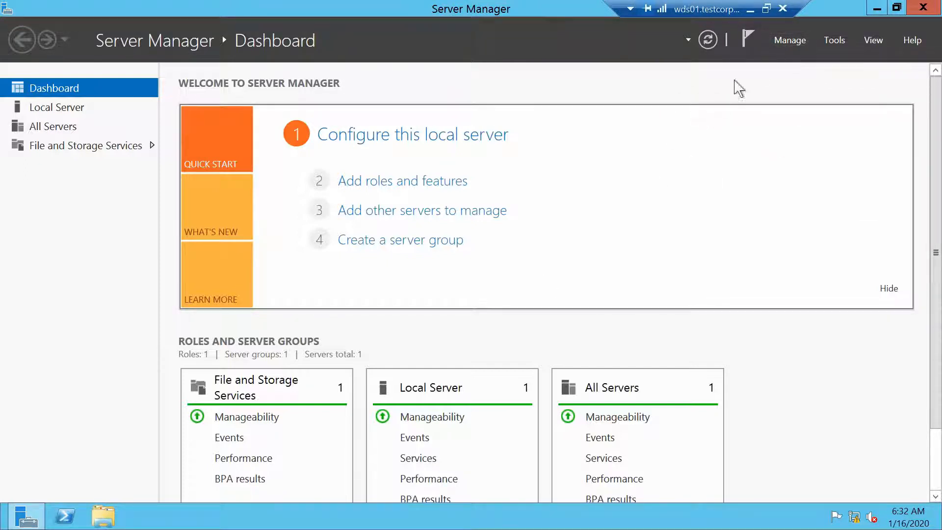
Step: Start a role-based install on the local server, selecting Windows Deployment Services with its management tools
click(789, 42)
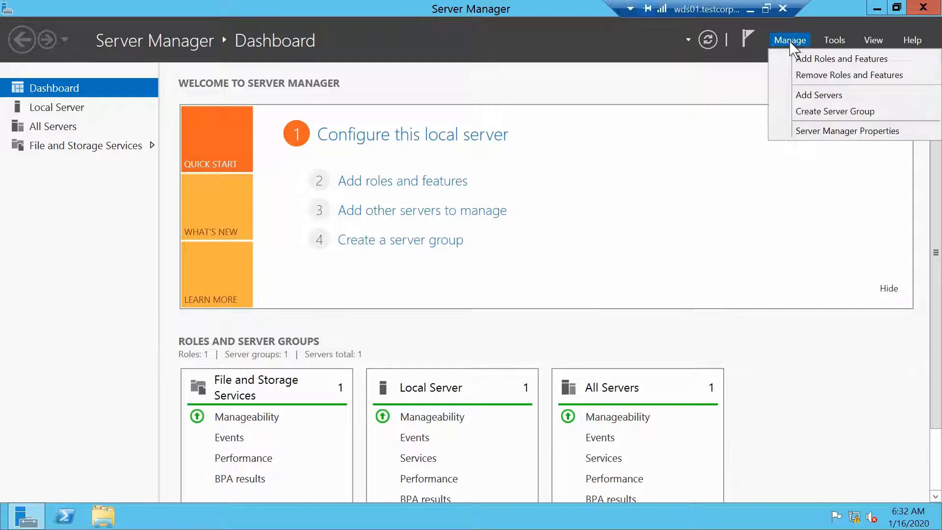
click(808, 59)
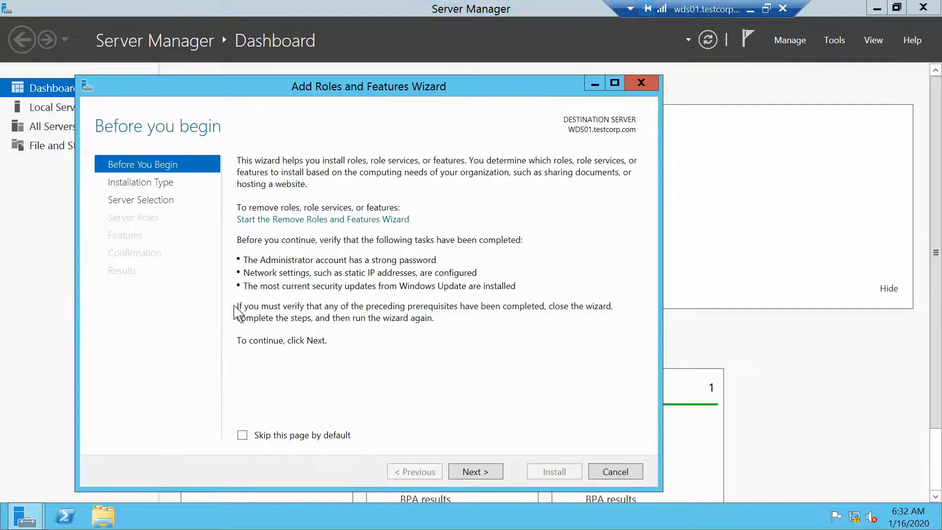
click(463, 477)
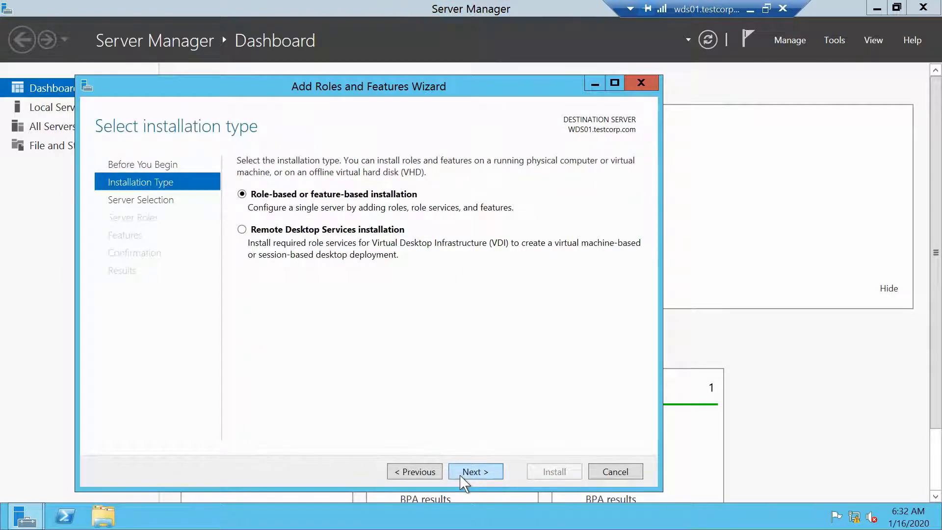
click(462, 476)
click(462, 476)
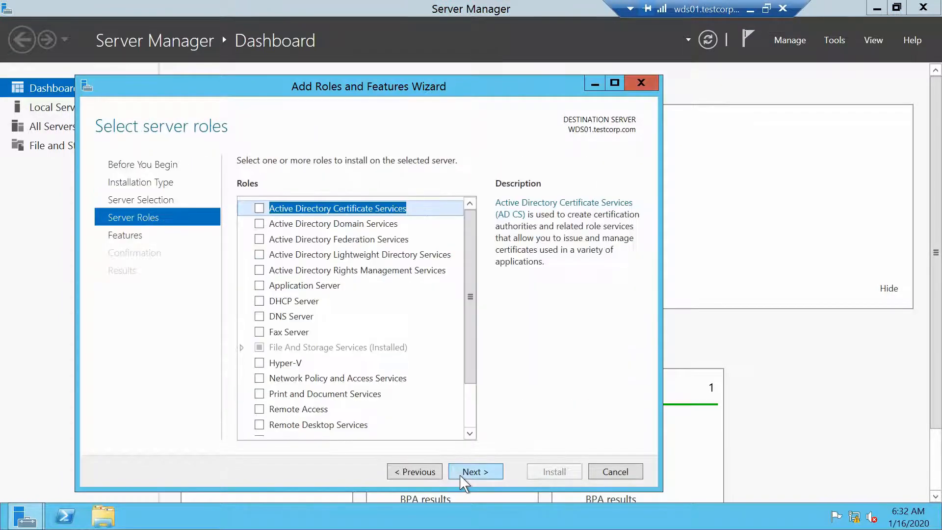
drag(467, 294, 480, 391)
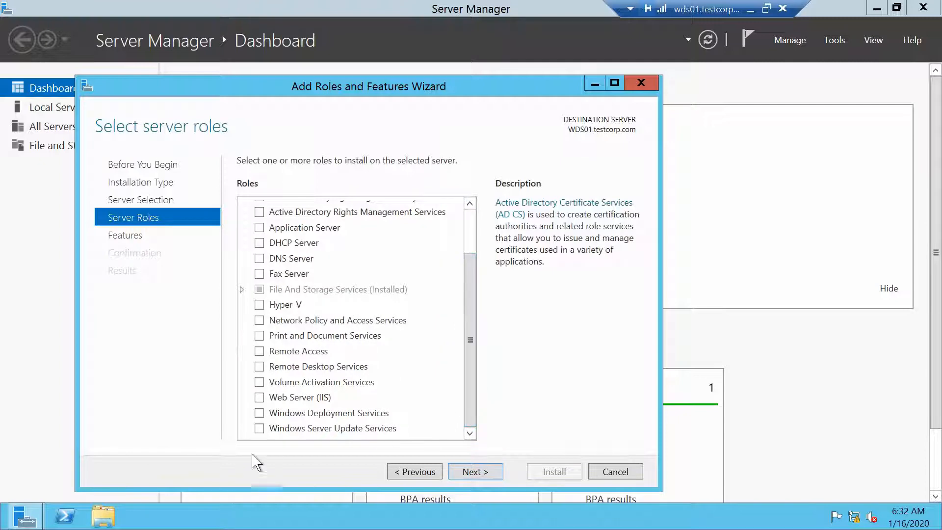
click(259, 414)
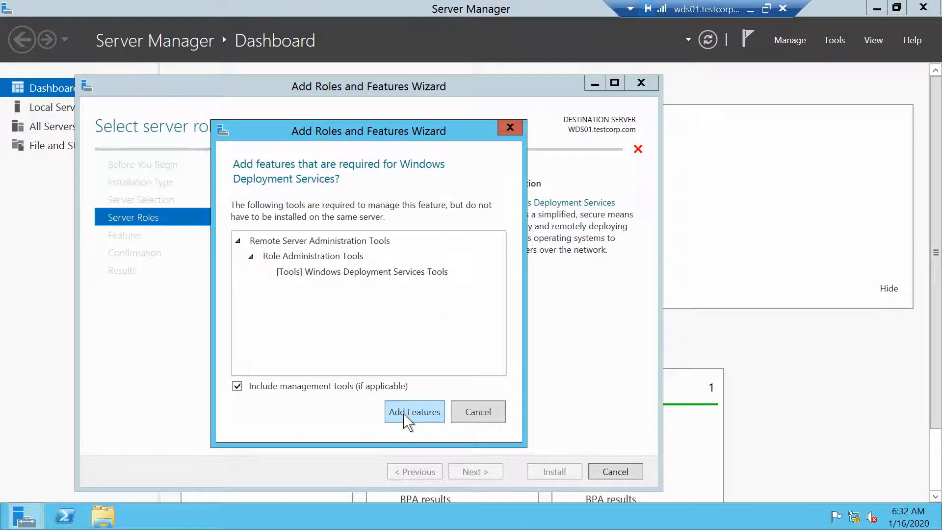
click(414, 413)
Step: Keep Deployment Server and Transport Server, install the WDS role, and close the wizard
click(480, 478)
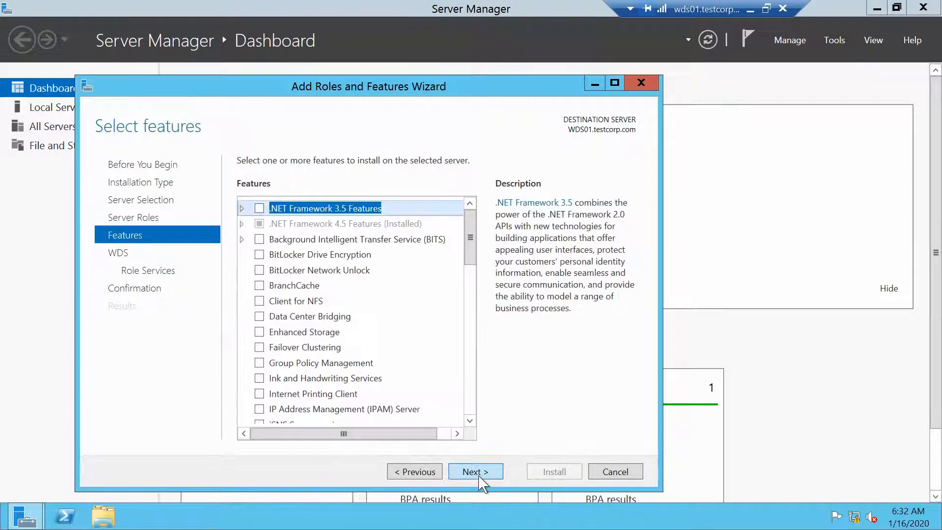
click(480, 478)
click(480, 477)
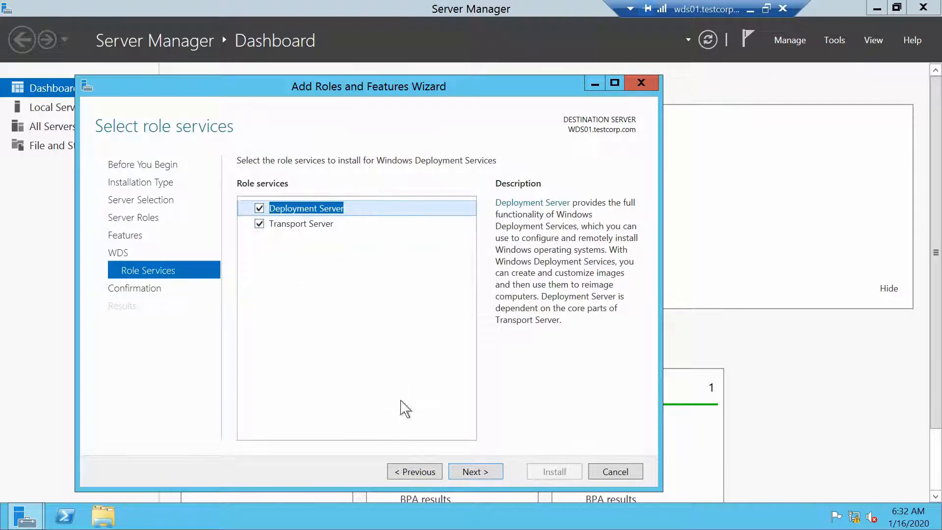
click(492, 472)
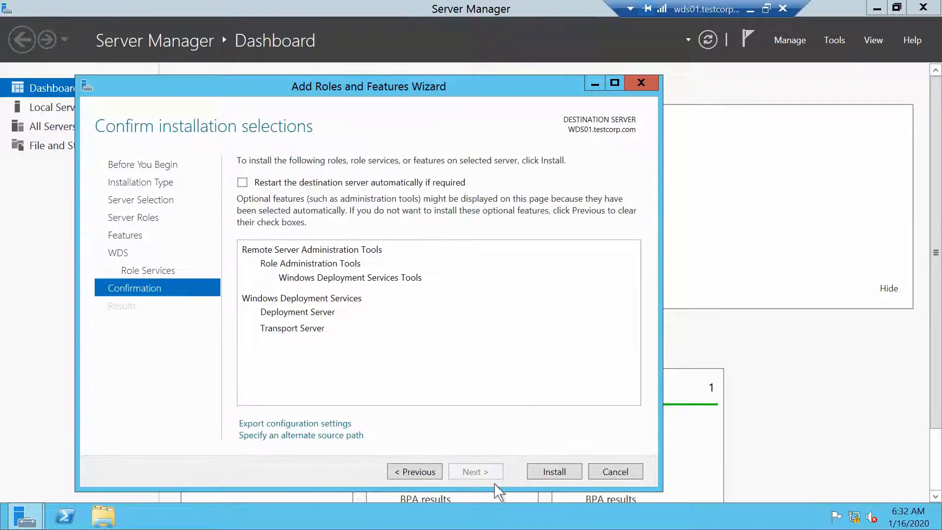
click(554, 472)
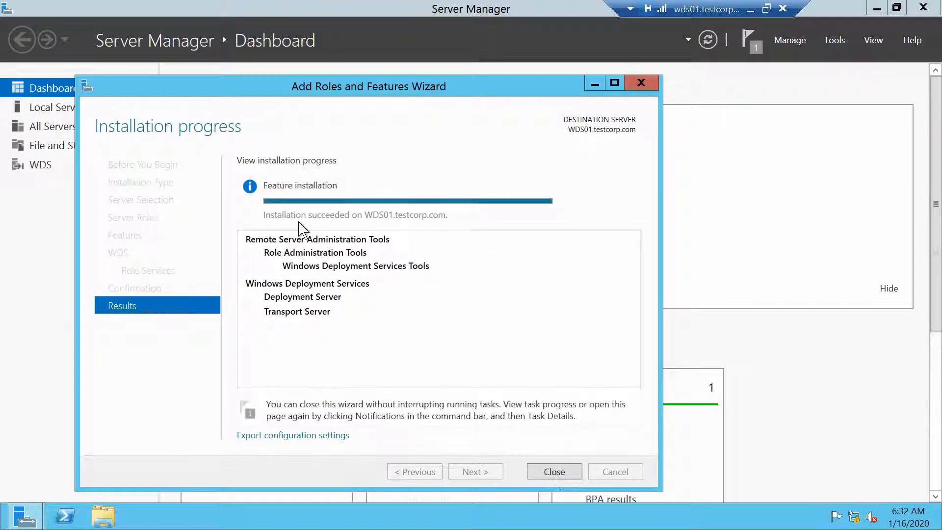
click(554, 472)
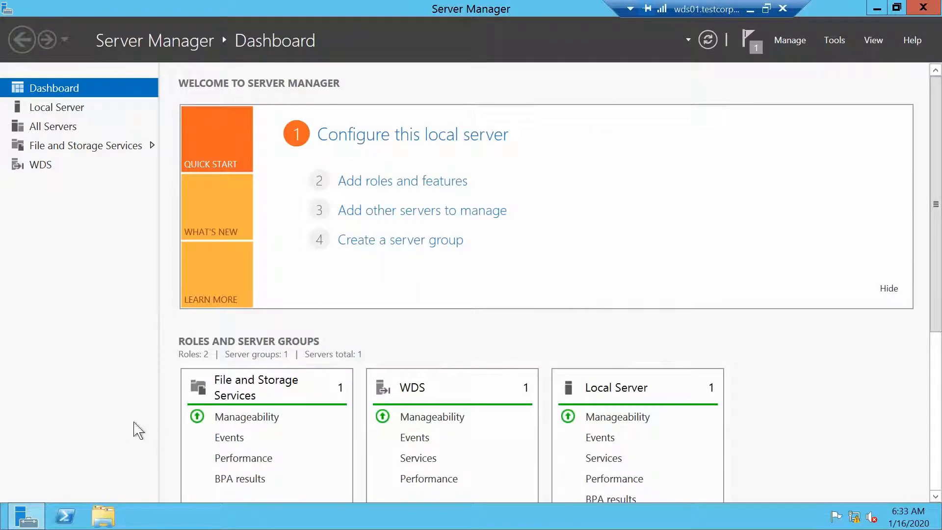
Step: Launch the maximized WDS console and select WDS01.testcorp.com under Servers to see its unconfigured status
click(5, 525)
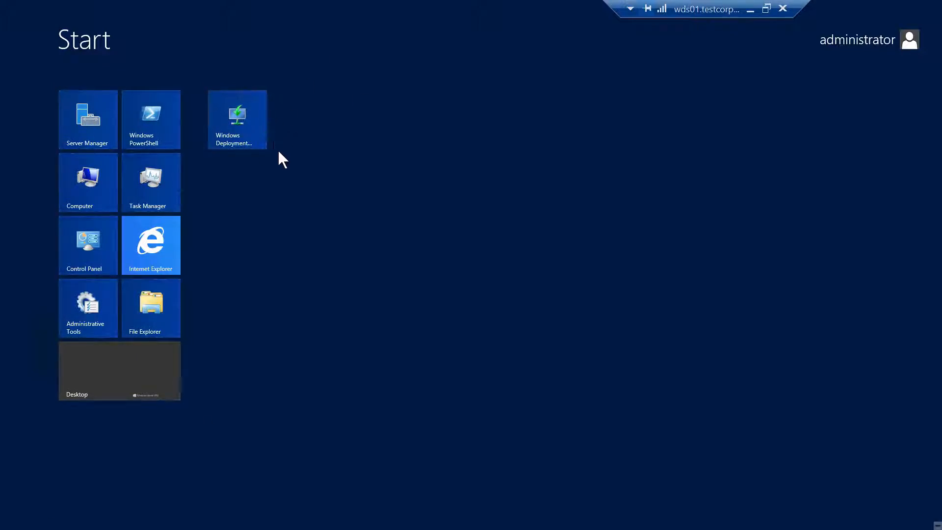
click(246, 123)
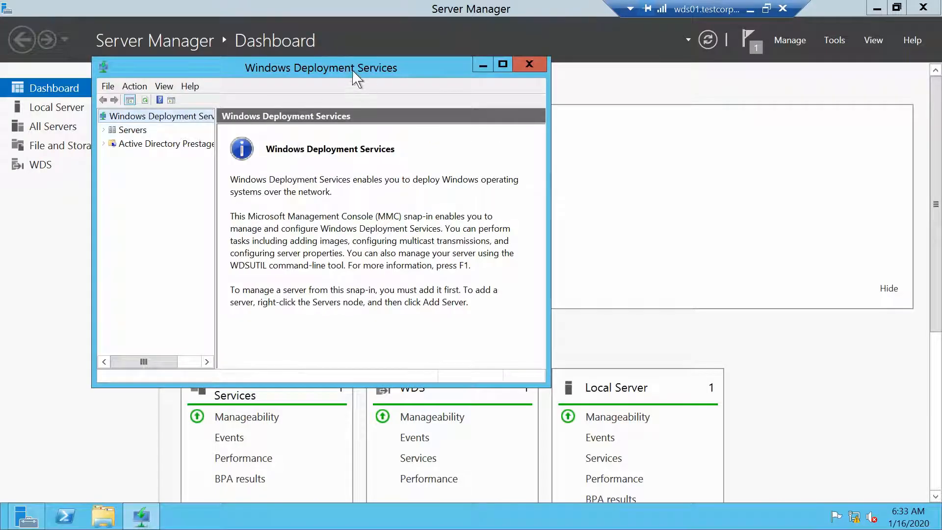
double_click(355, 74)
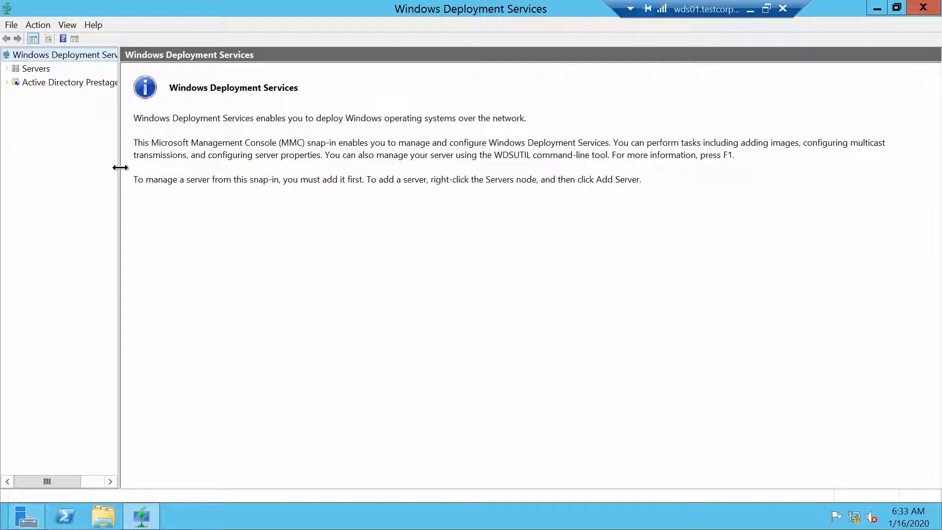
drag(120, 168, 210, 167)
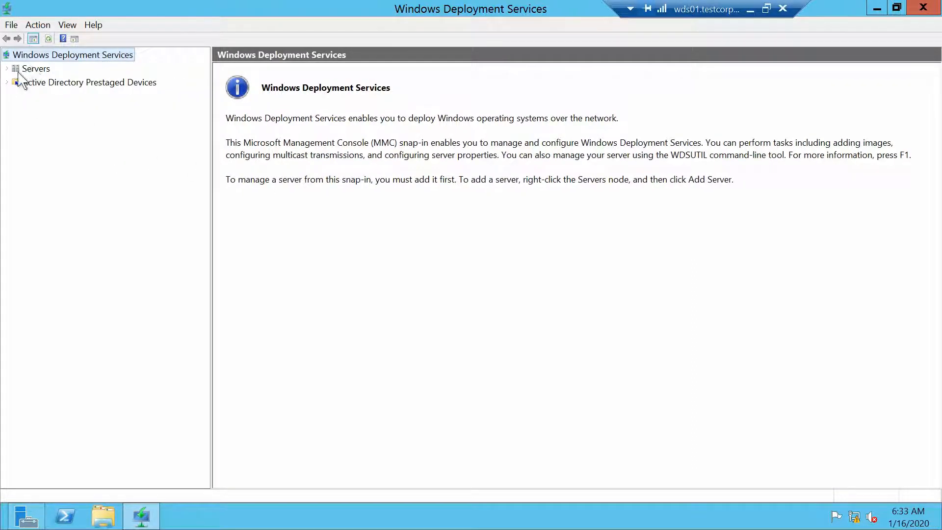
double_click(32, 71)
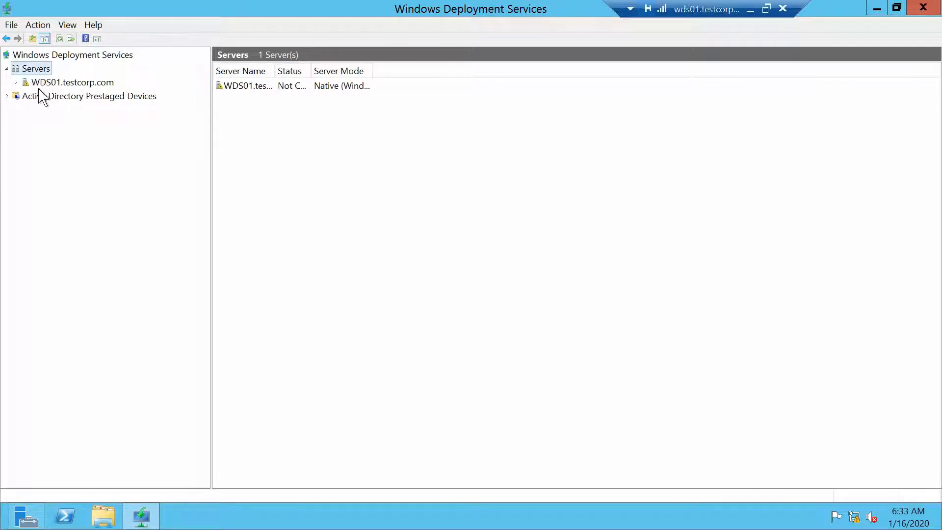
click(27, 83)
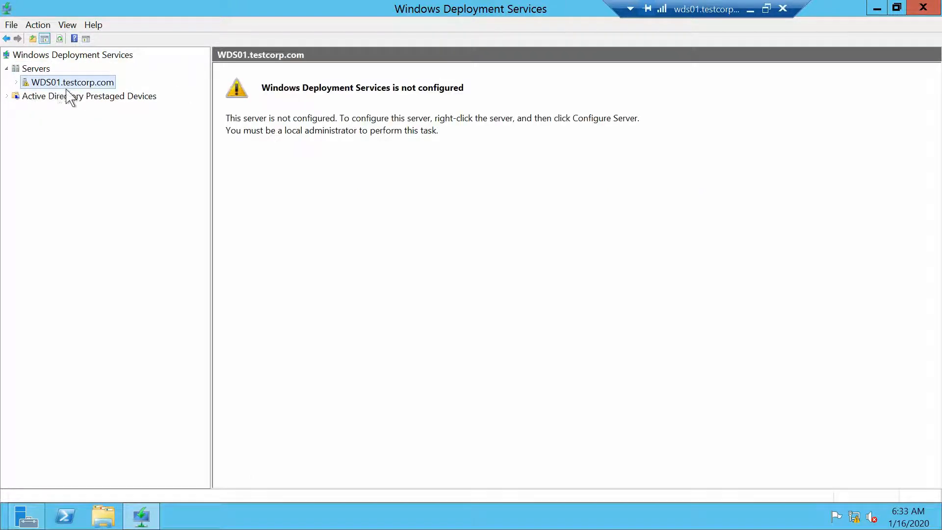
Step: Configure WDS01 as AD-integrated with C:\RemoteInstall, responding to all PXE clients, without adding images
right_click(92, 83)
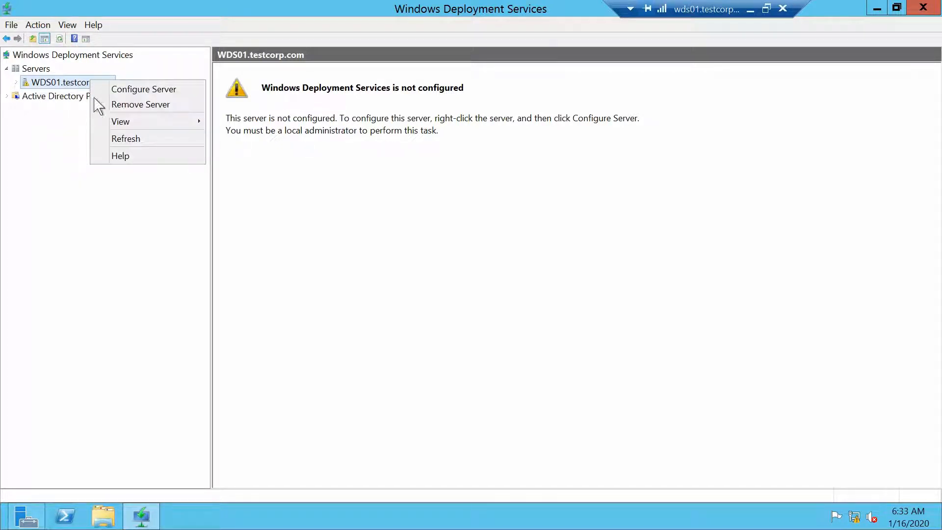
click(175, 89)
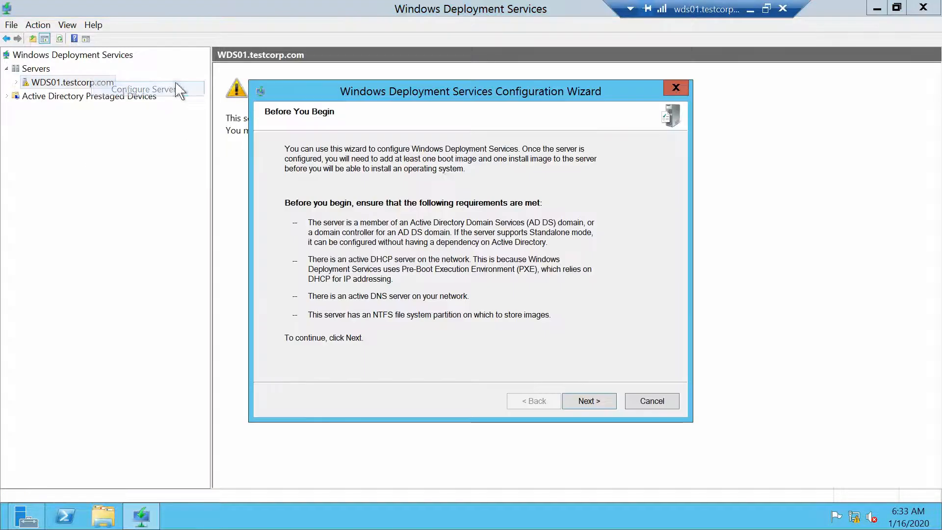
click(607, 405)
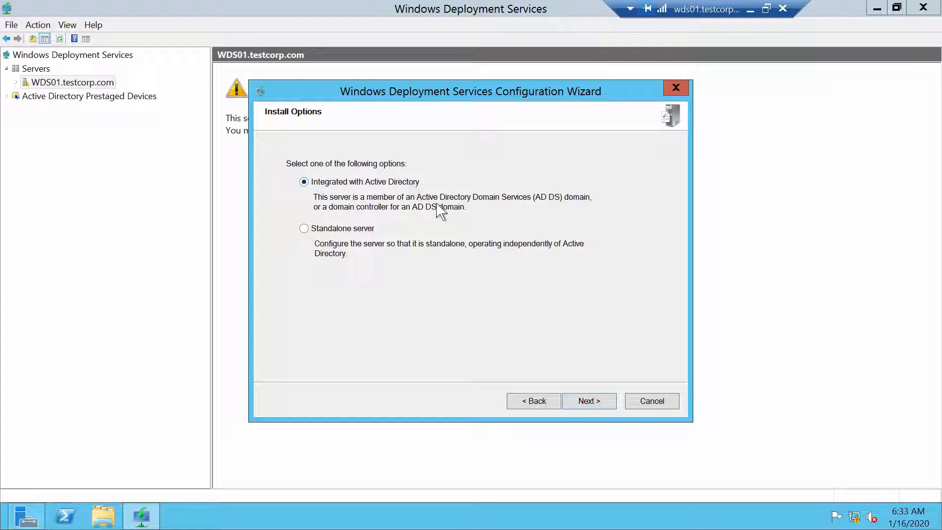
click(592, 406)
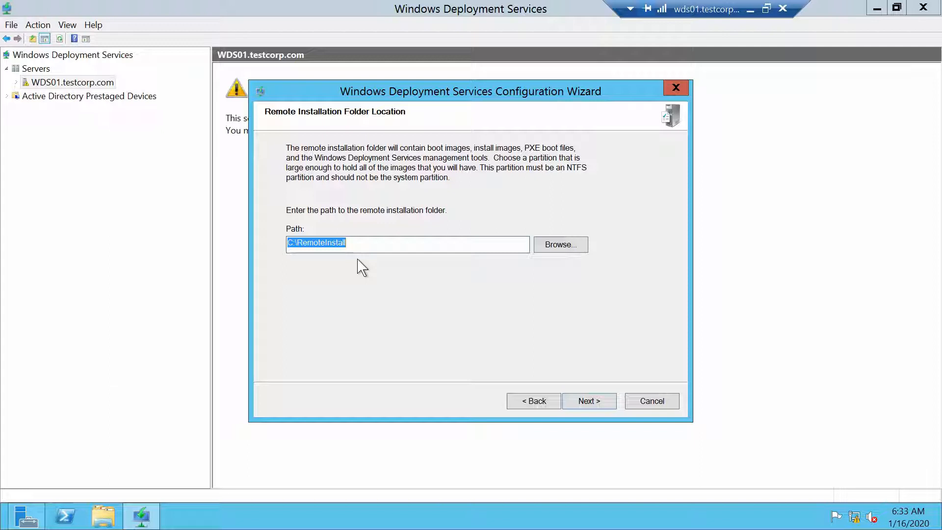
click(588, 409)
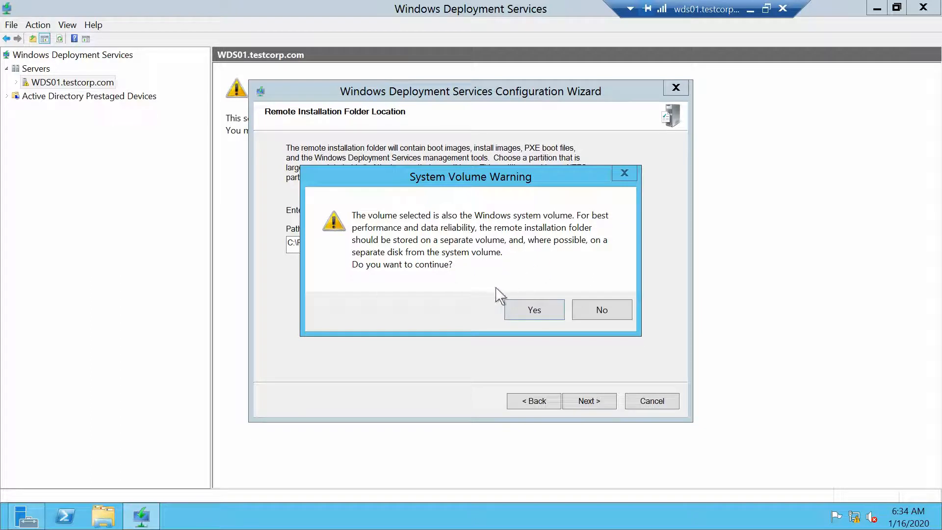
click(530, 313)
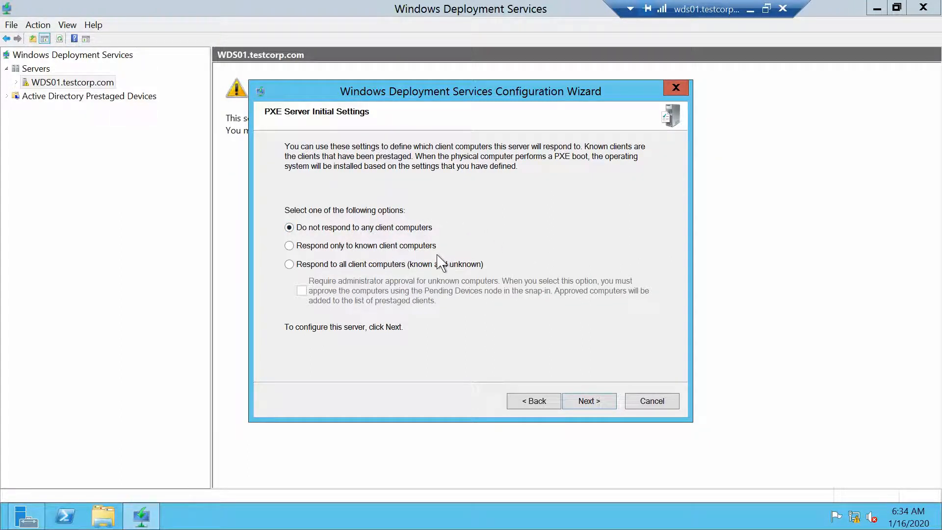
click(290, 265)
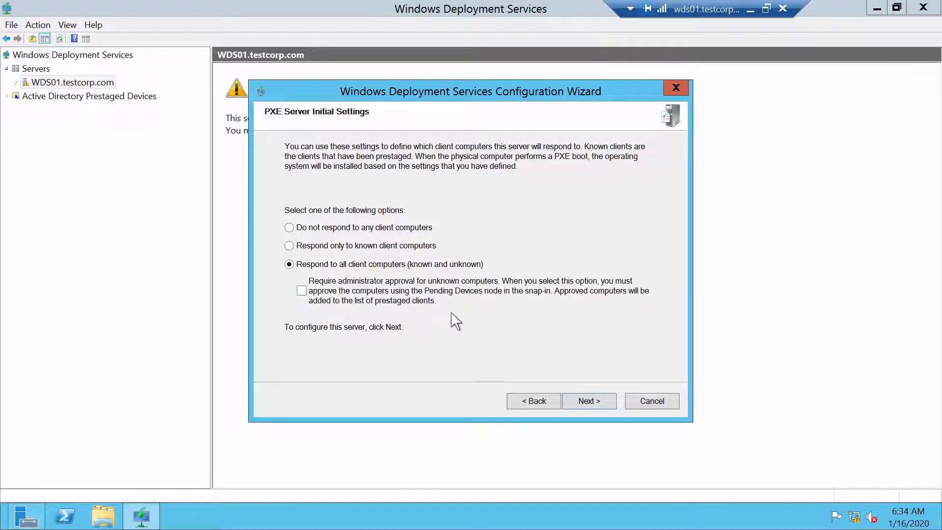
click(591, 402)
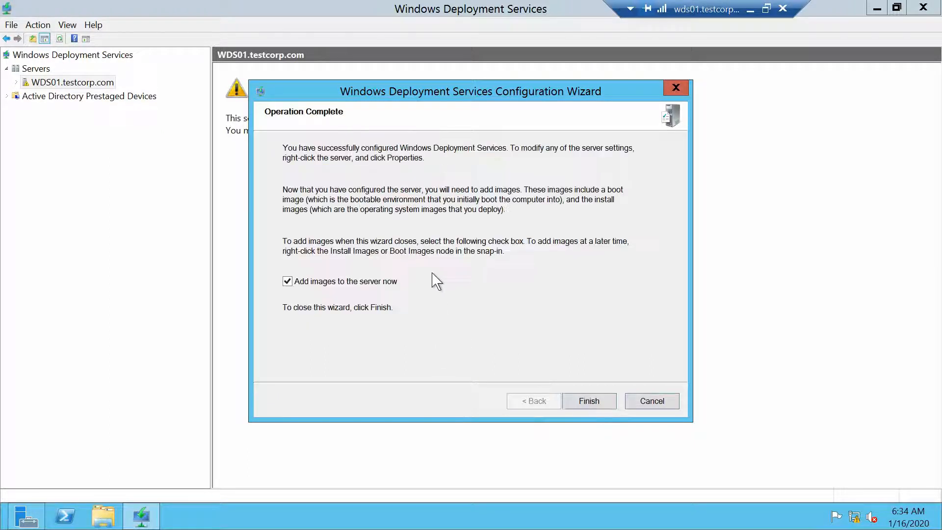
click(288, 282)
click(589, 403)
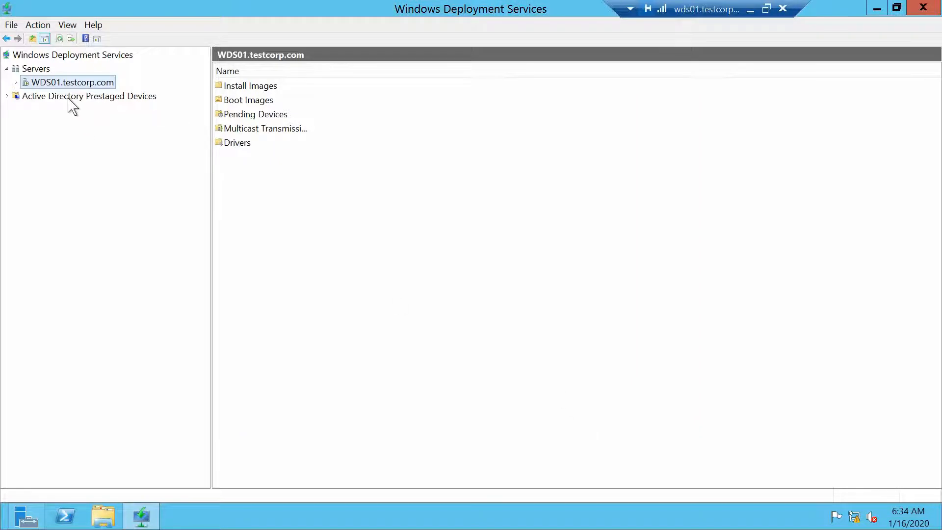
double_click(70, 82)
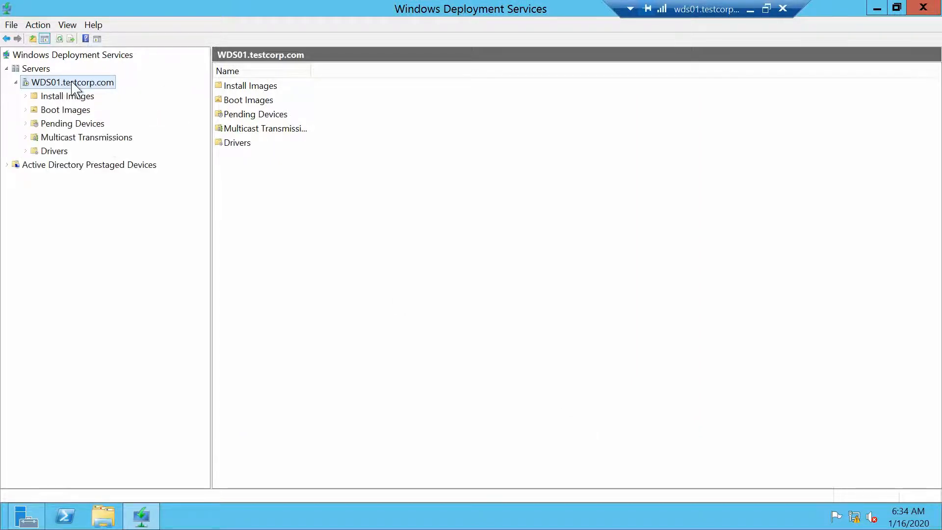
right_click(108, 89)
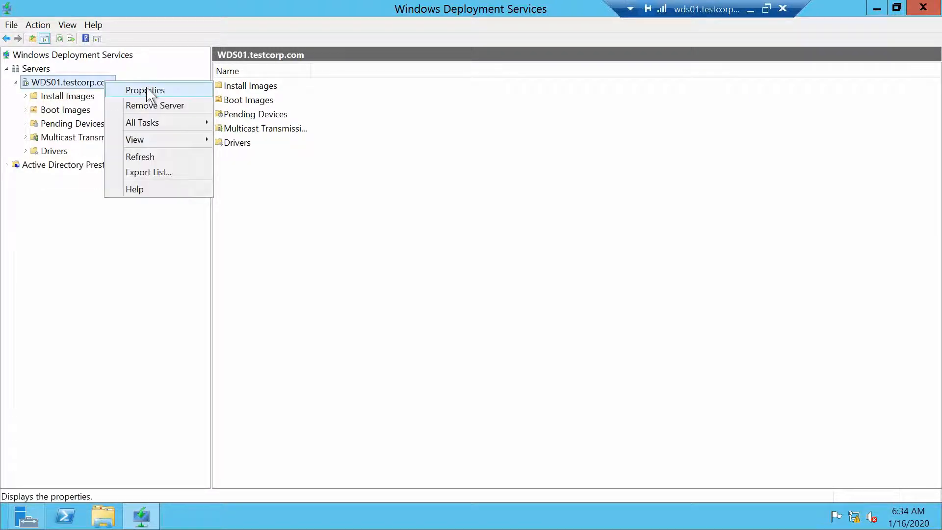
click(147, 90)
click(405, 81)
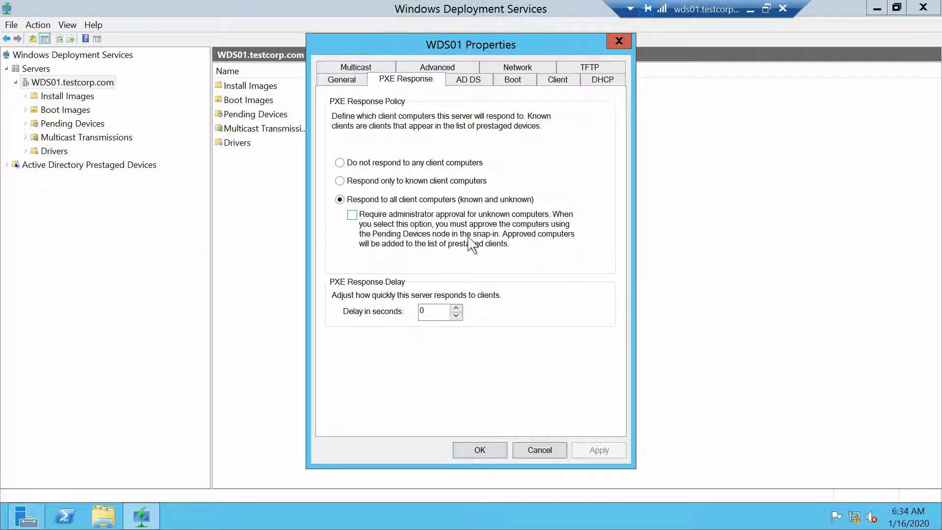
click(470, 84)
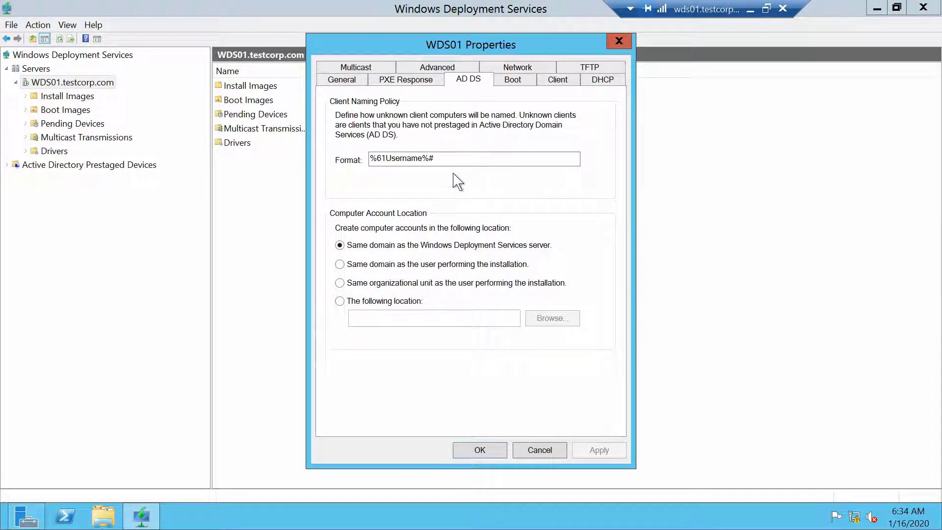
Step: Set the new computer account location to the testcorp.com/TestCorp/Servers/General OU
click(340, 300)
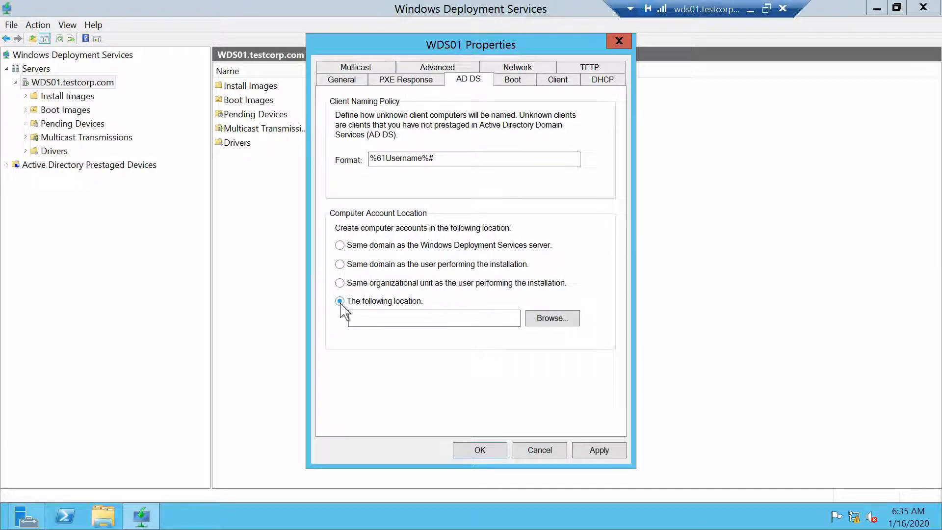
click(561, 322)
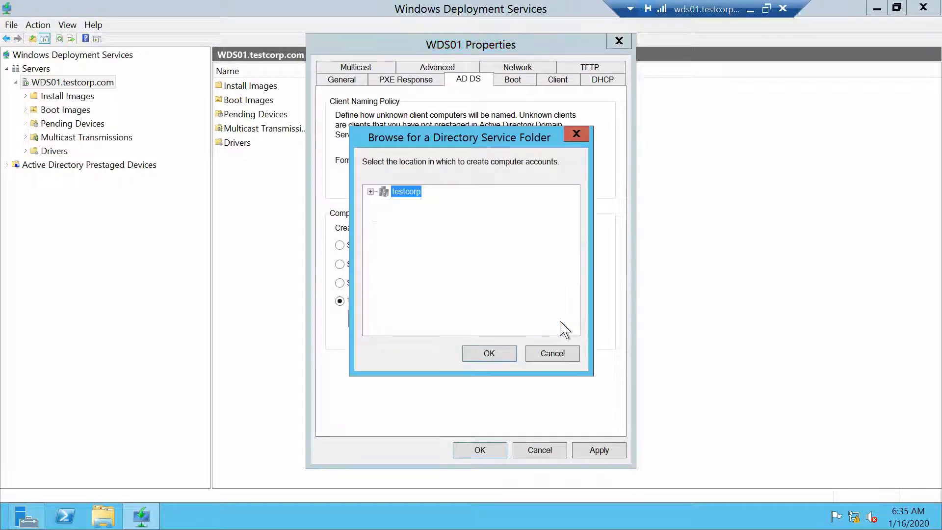
click(371, 192)
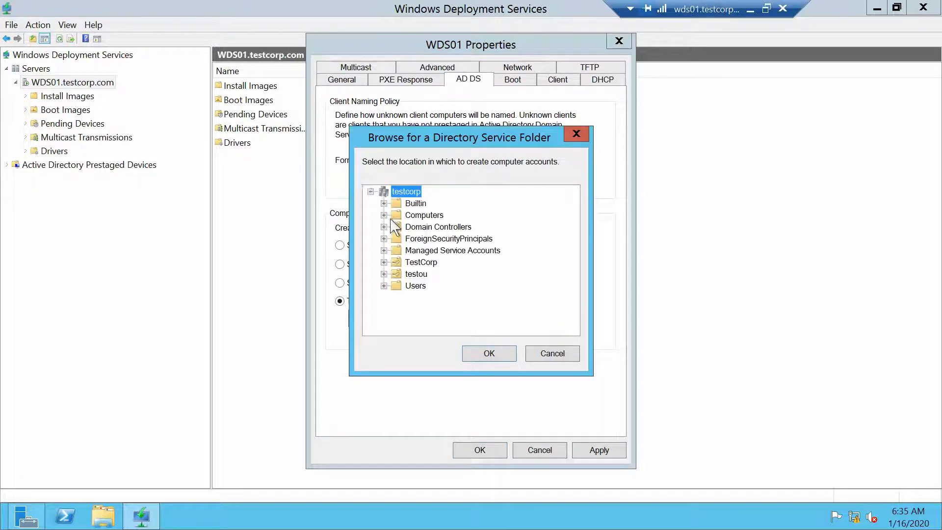
click(419, 264)
double_click(418, 263)
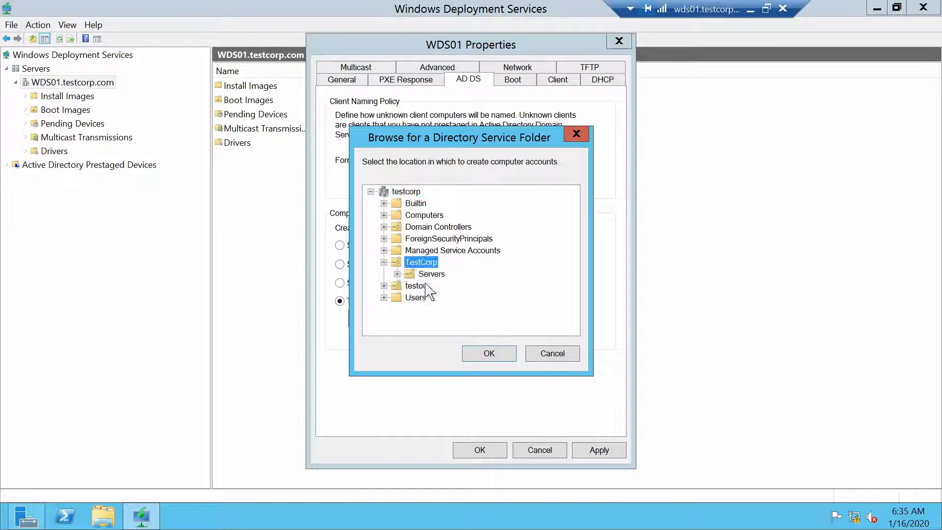
double_click(432, 274)
click(449, 285)
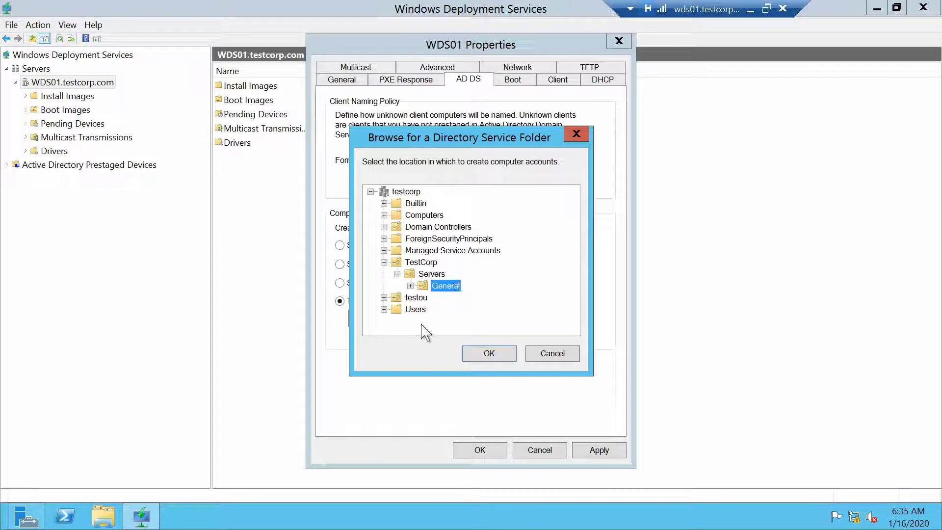
click(491, 354)
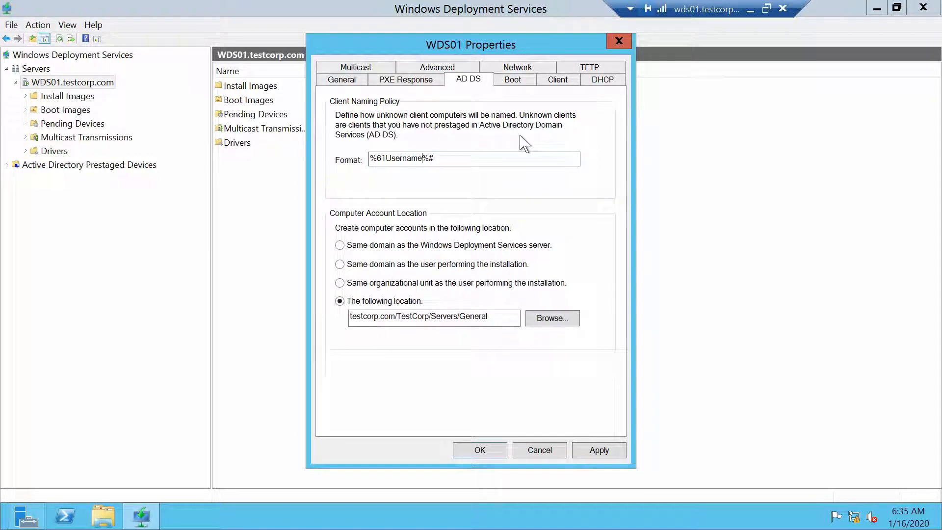
Step: Change the client naming format to SRV%3# and apply it
key(BackSpace)
key(BackSpace)
key(BackSpace)
key(BackSpace)
key(BackSpace)
key(BackSpace)
key(BackSpace)
key(BackSpace)
key(BackSpace)
key(BackSpace)
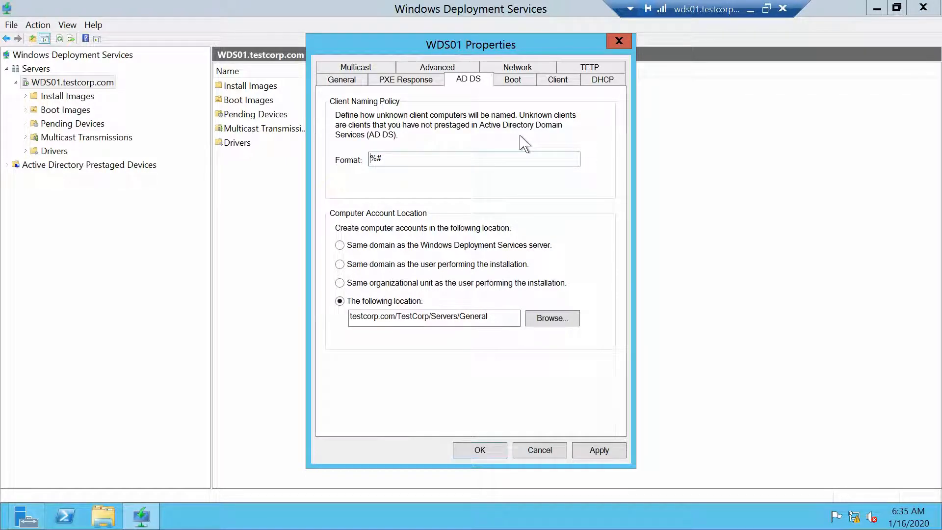
text(SRV)
click(609, 449)
Step: Enable client logging on the Client tab, apply it, and accept WDS01's properties with OK
click(513, 80)
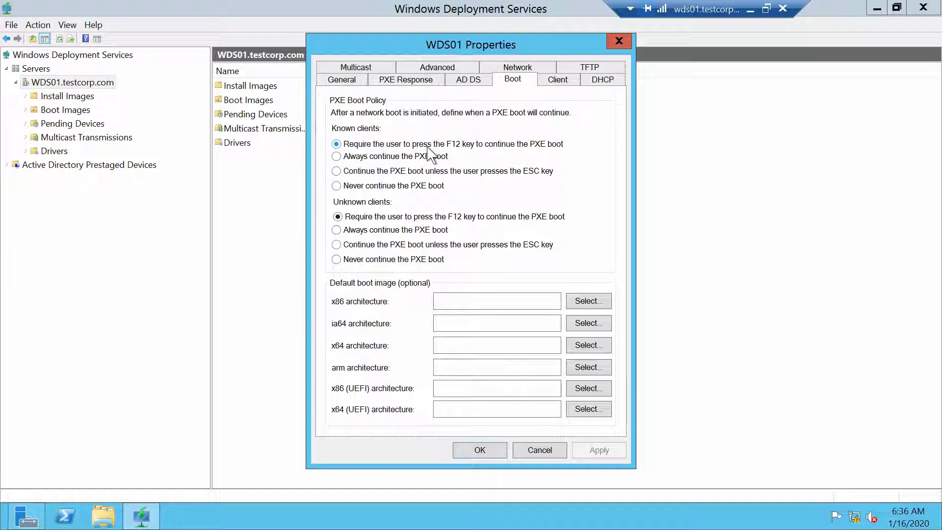
click(570, 86)
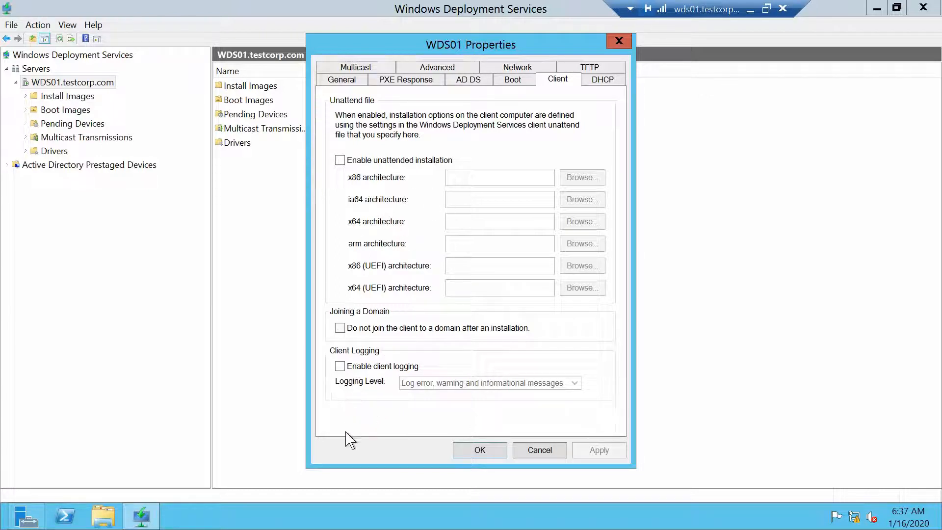
click(339, 368)
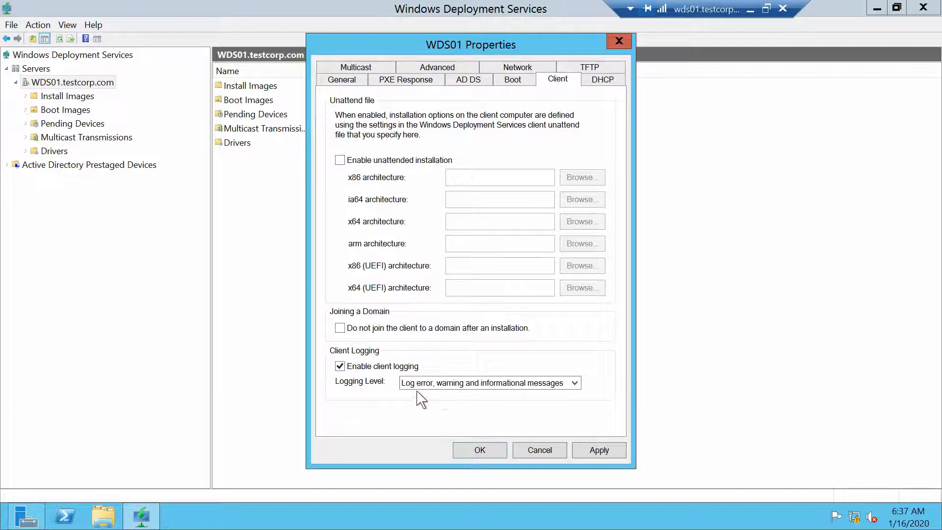
click(611, 454)
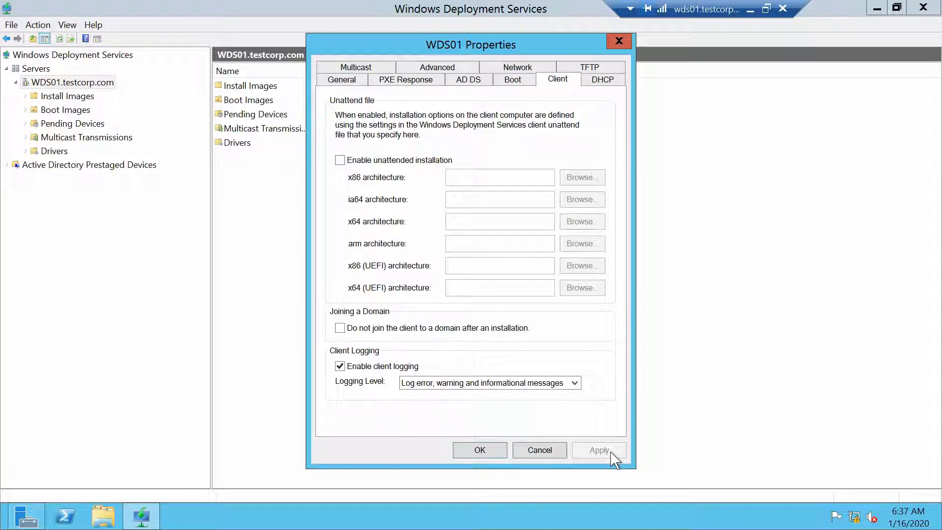
click(613, 84)
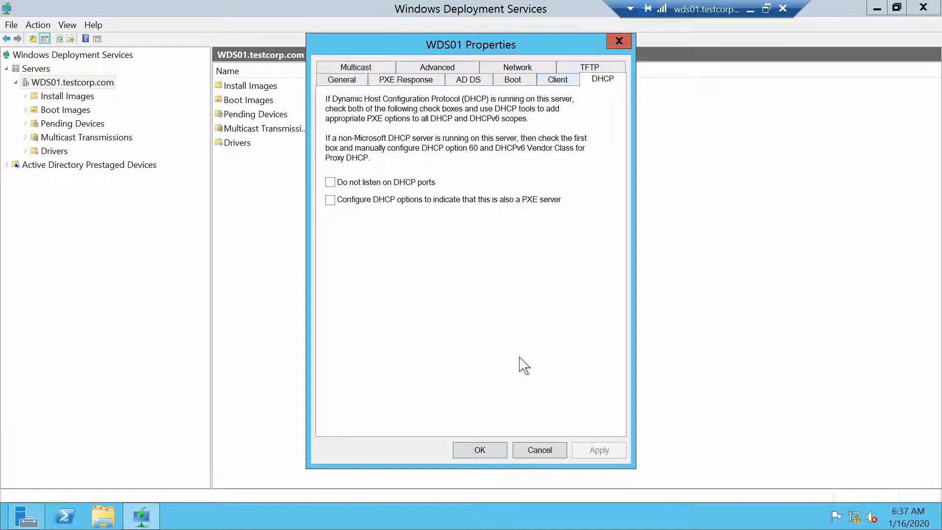
click(490, 456)
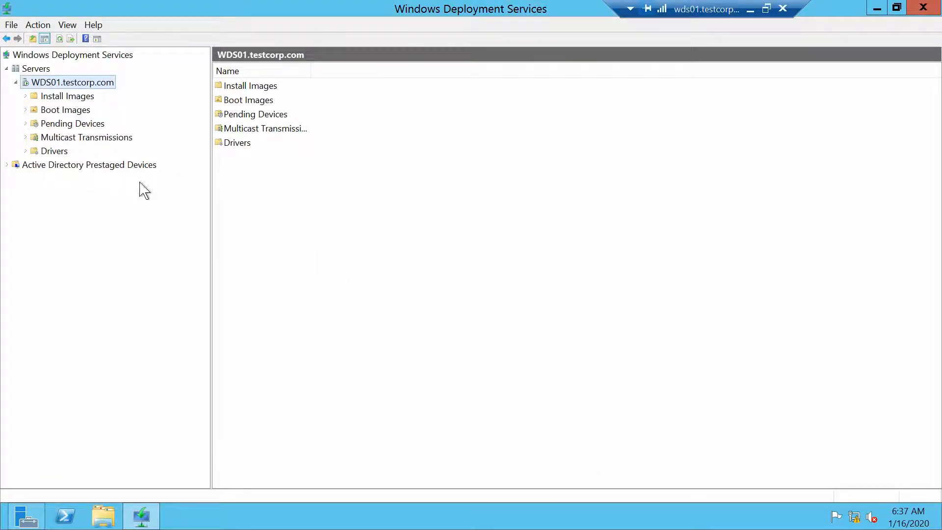
Step: Start Add Install Image and name the new image group WS
click(69, 96)
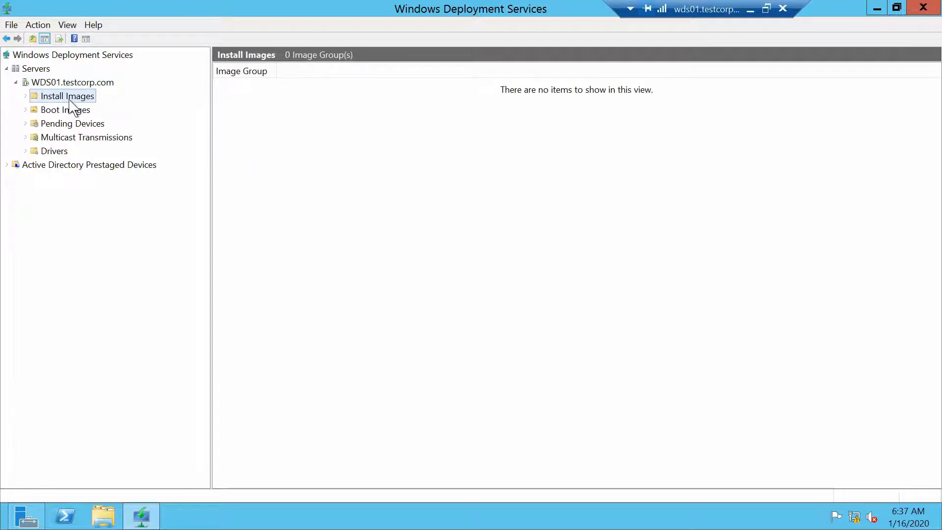
right_click(87, 94)
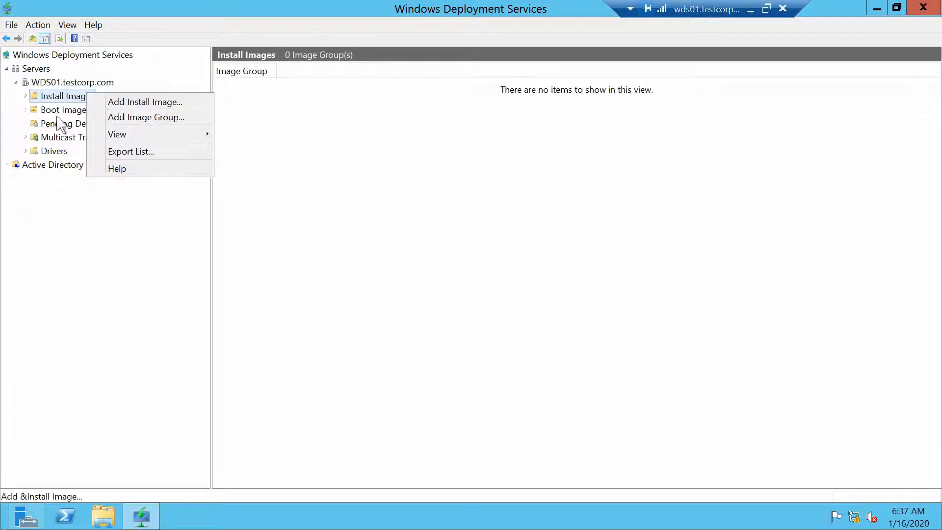
click(47, 104)
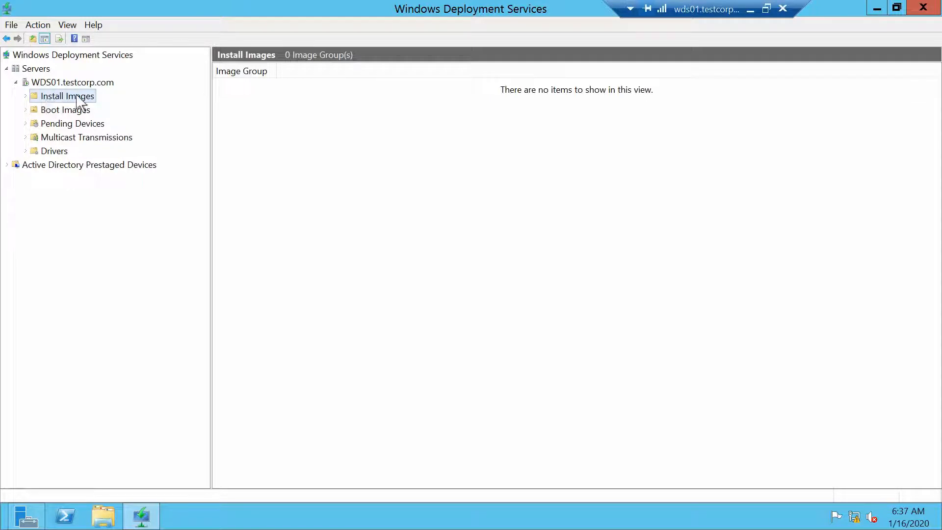
right_click(77, 96)
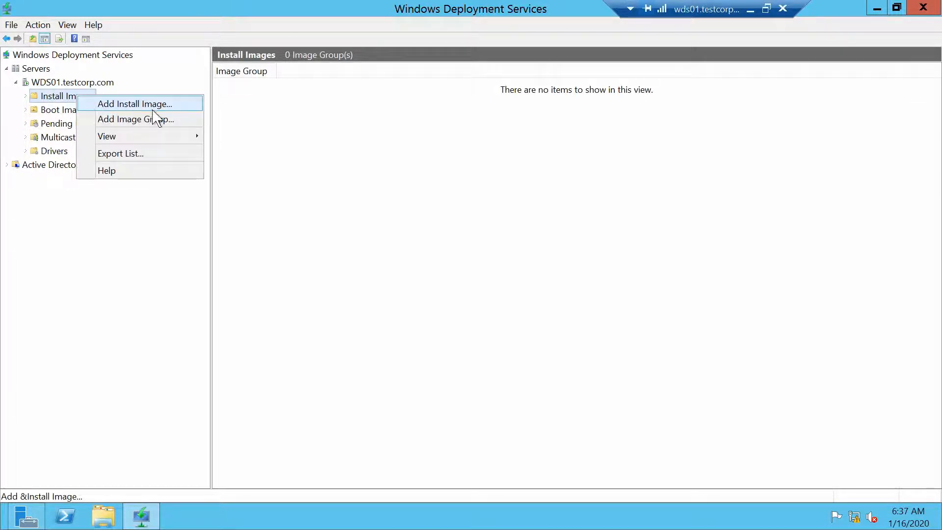
click(178, 105)
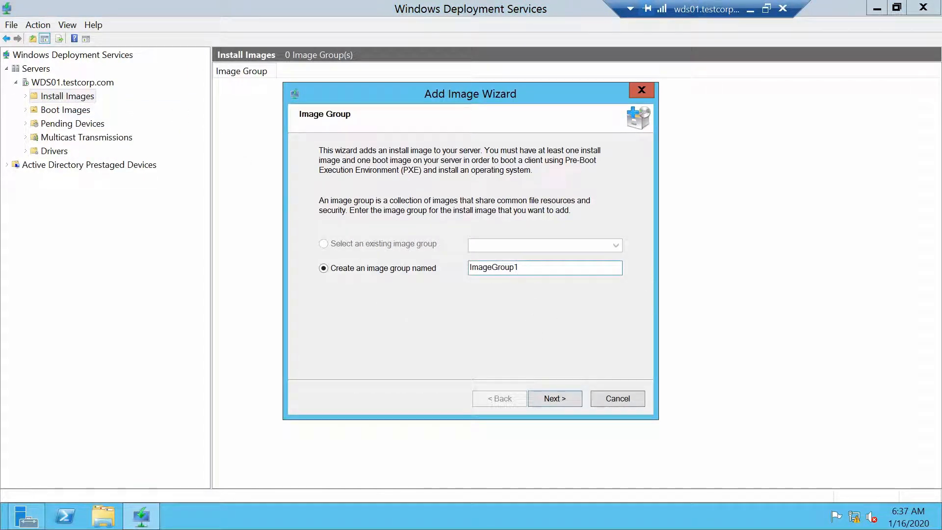
double_click(471, 268)
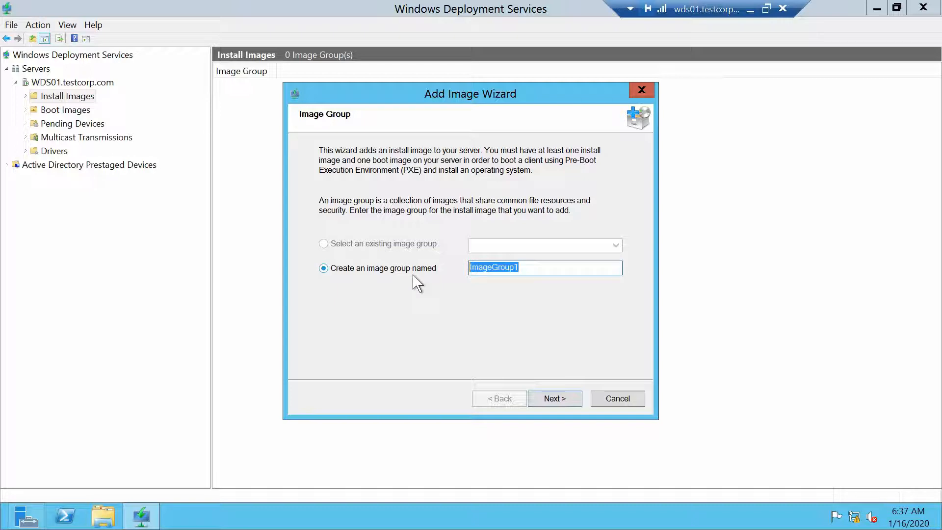
text(WS)
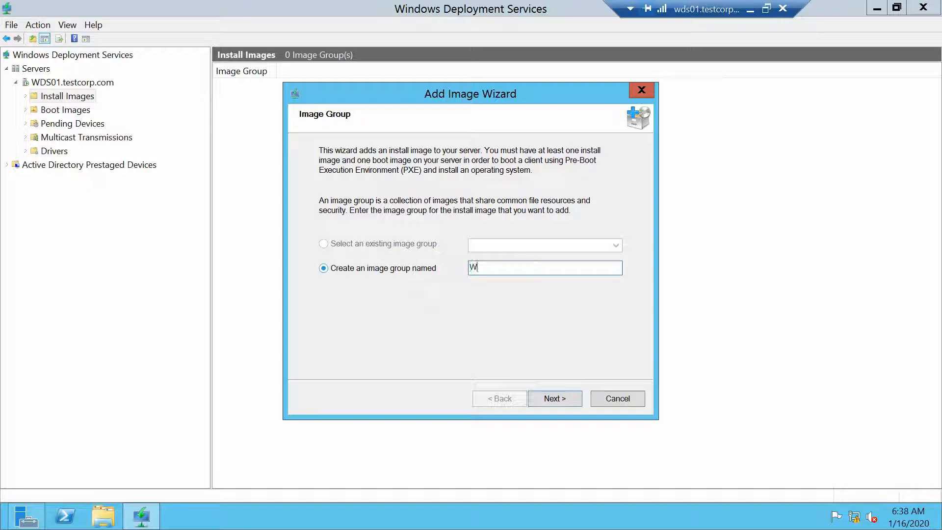
click(558, 400)
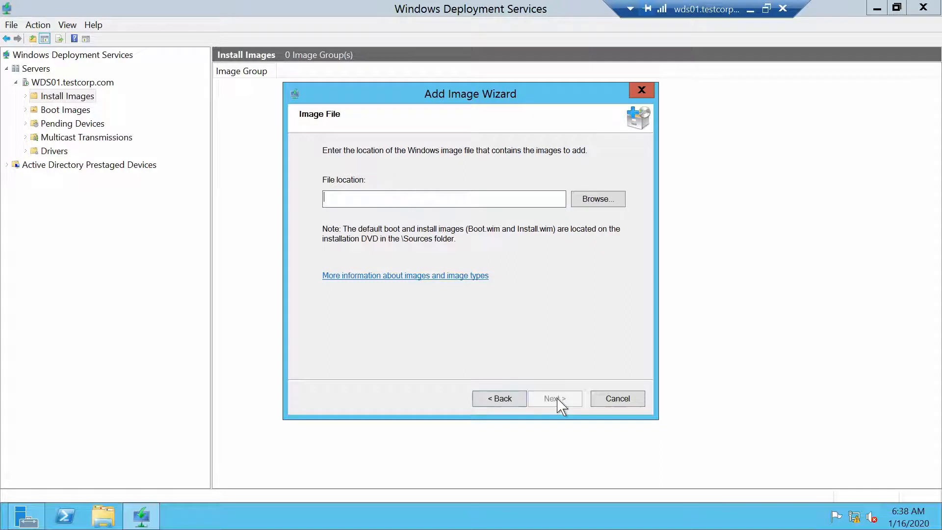
Step: Choose install.wim from the DVD's sources folder as the image file
click(603, 199)
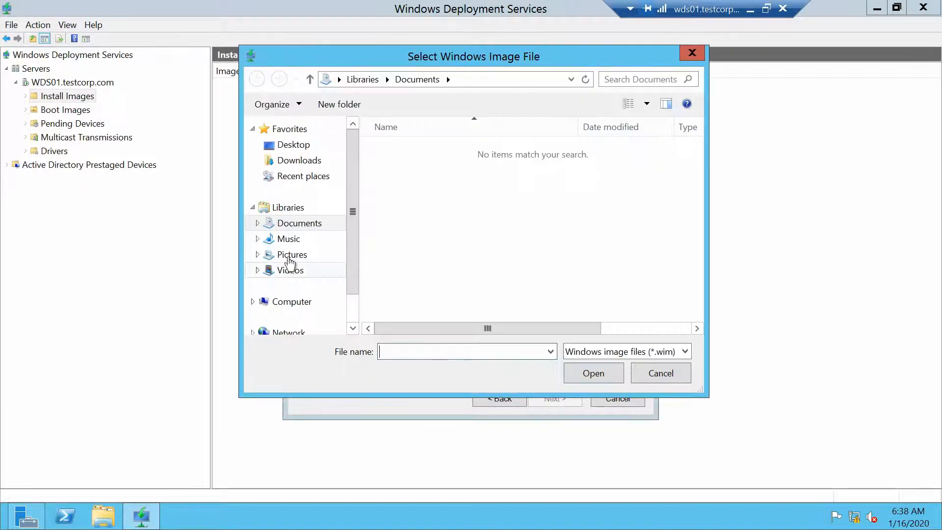
click(294, 302)
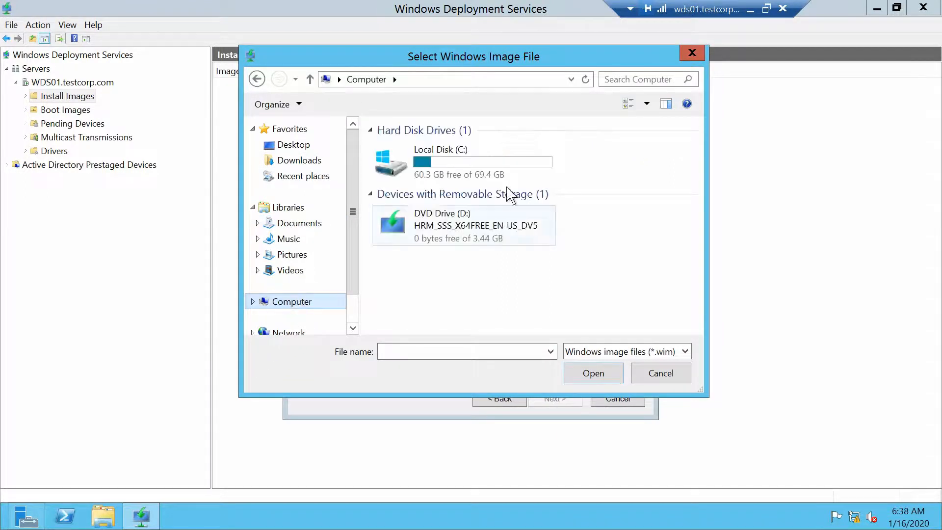
double_click(483, 239)
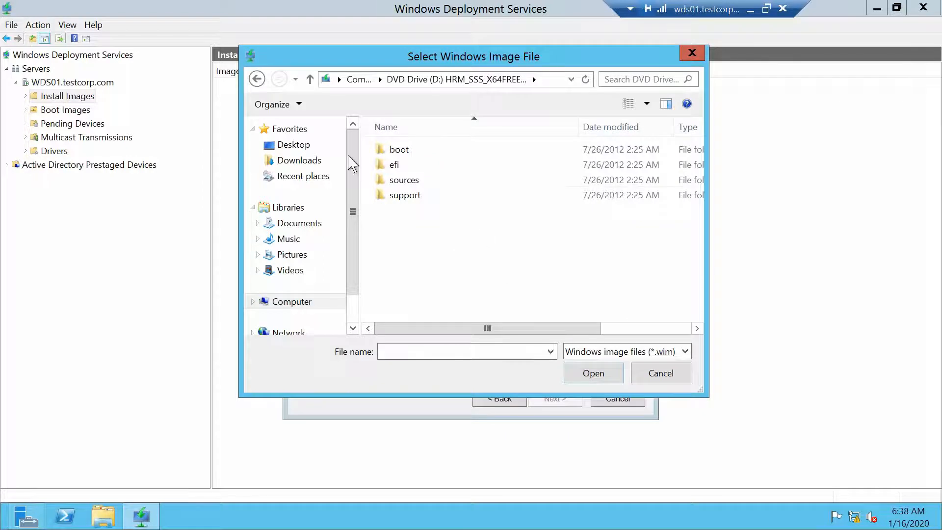
double_click(422, 183)
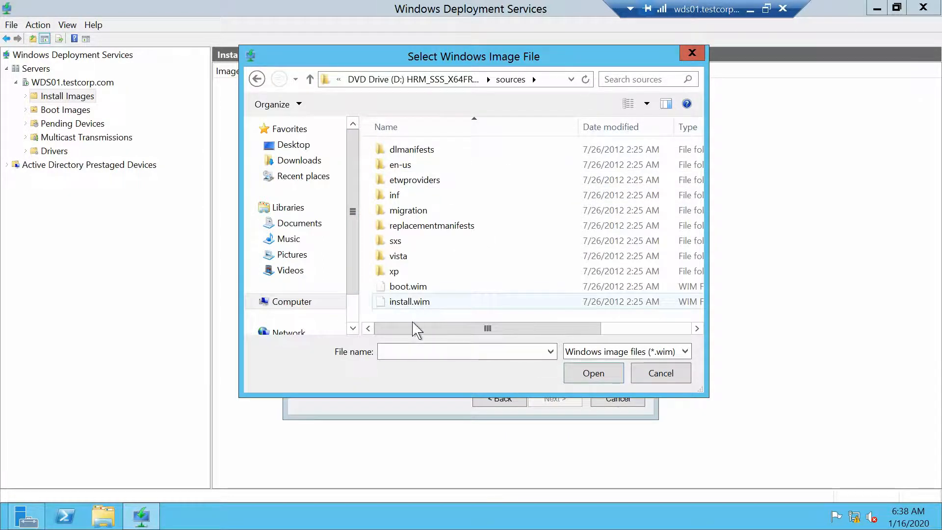
drag(432, 330, 595, 332)
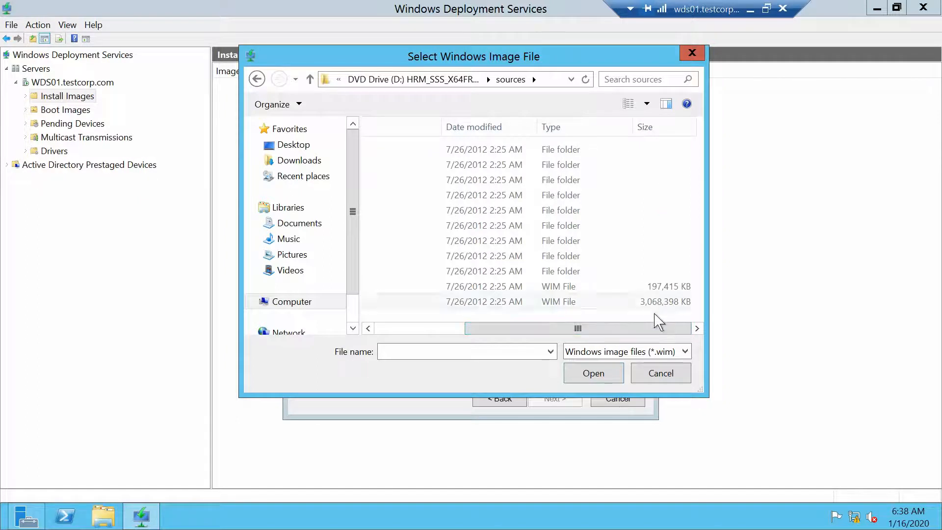
drag(660, 330, 467, 346)
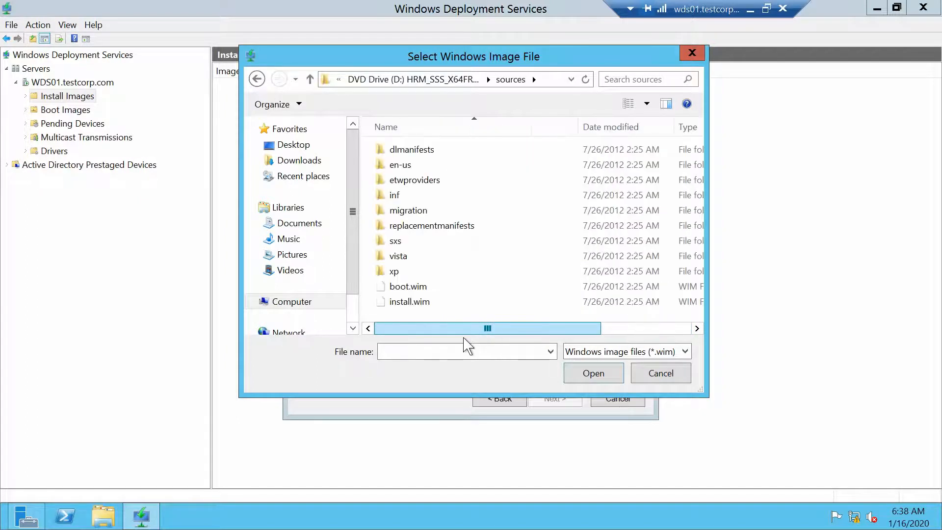
click(405, 302)
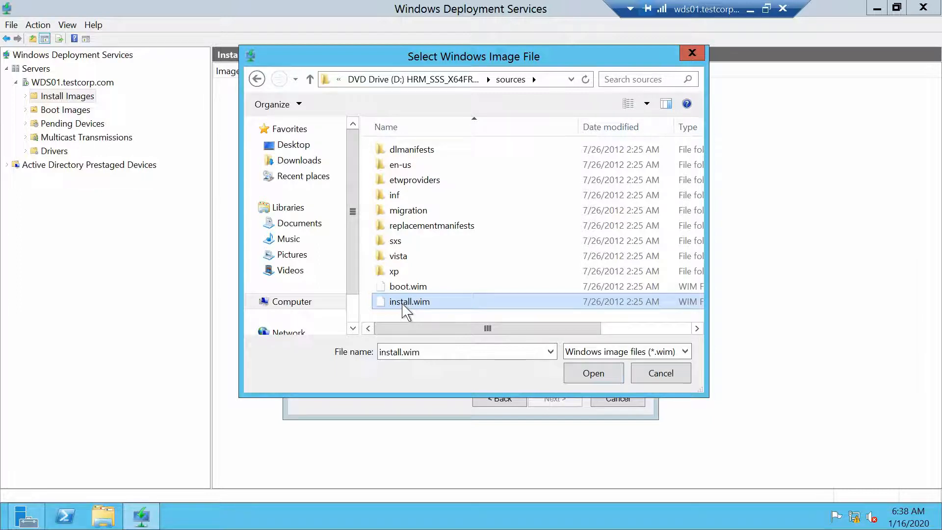
click(605, 377)
Step: Add all four Windows Server 2012 images to WS and widen the Image Name column
click(566, 405)
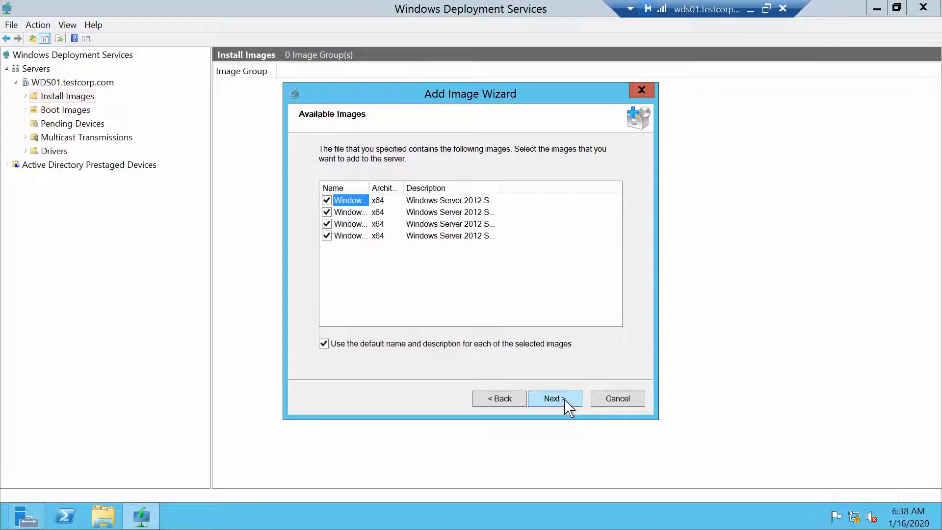
drag(369, 187, 549, 184)
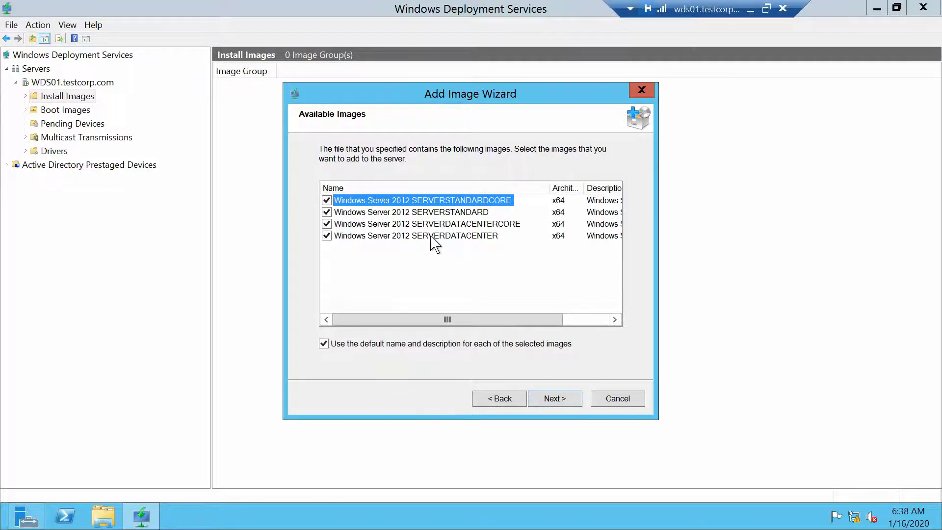
click(556, 400)
click(551, 403)
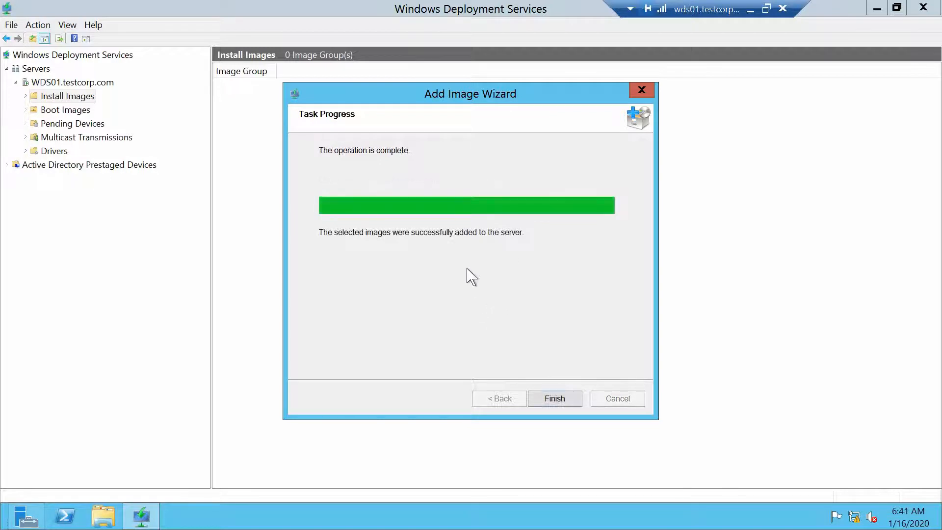
click(553, 399)
drag(276, 71, 434, 70)
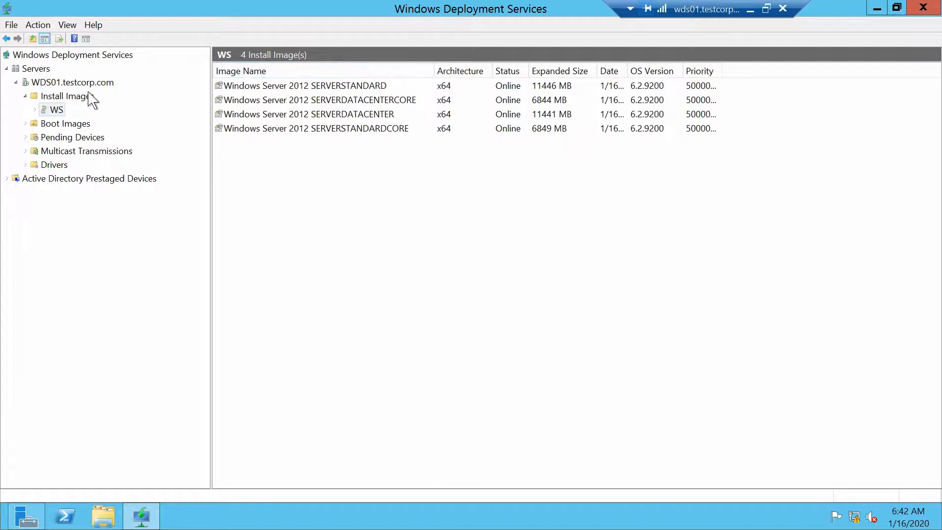
Step: Select the WS image group, then move to the empty Boot Images node
click(56, 112)
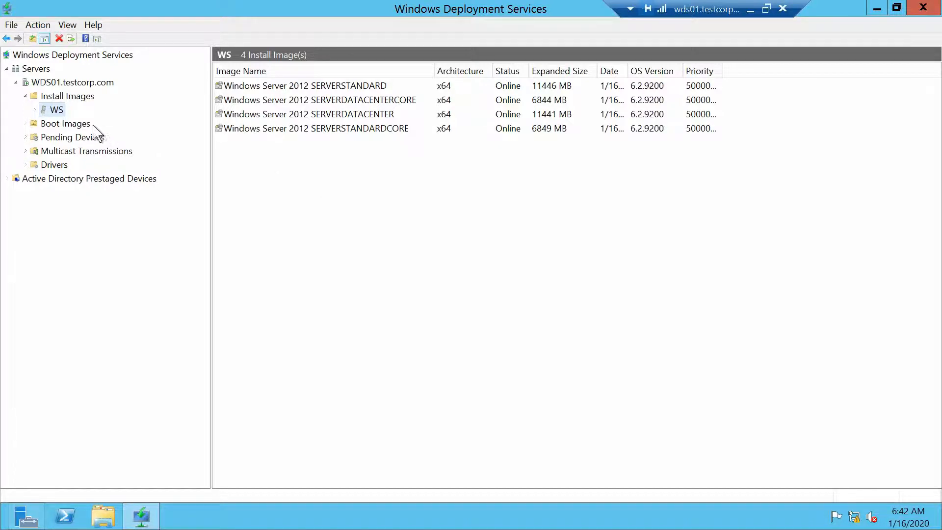
click(70, 122)
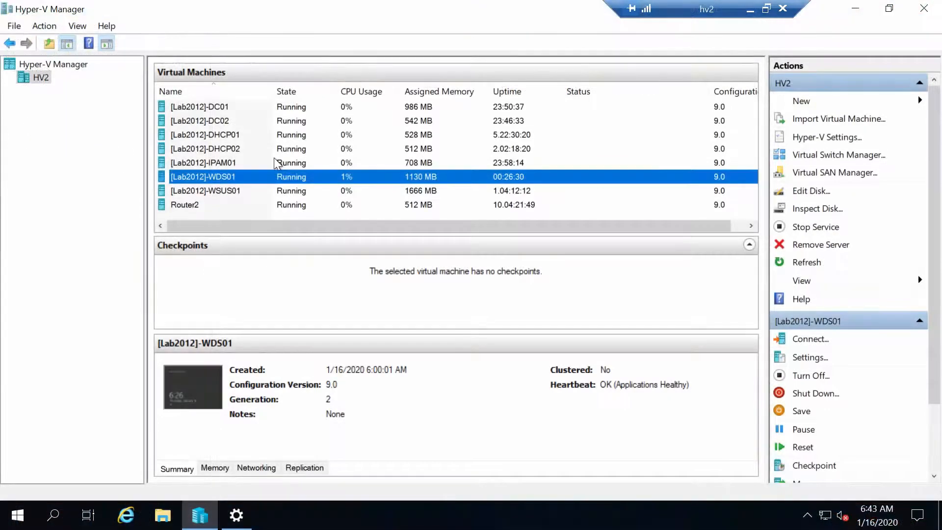
Step: Load Windows Server 2012 R2.ISO into WDS01's virtual DVD drive and apply the settings
right_click(230, 179)
click(260, 209)
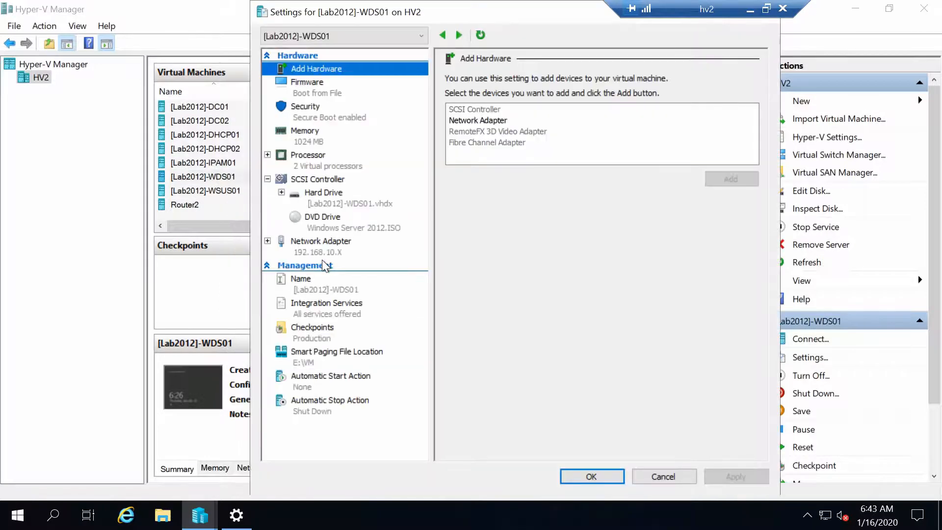
click(326, 221)
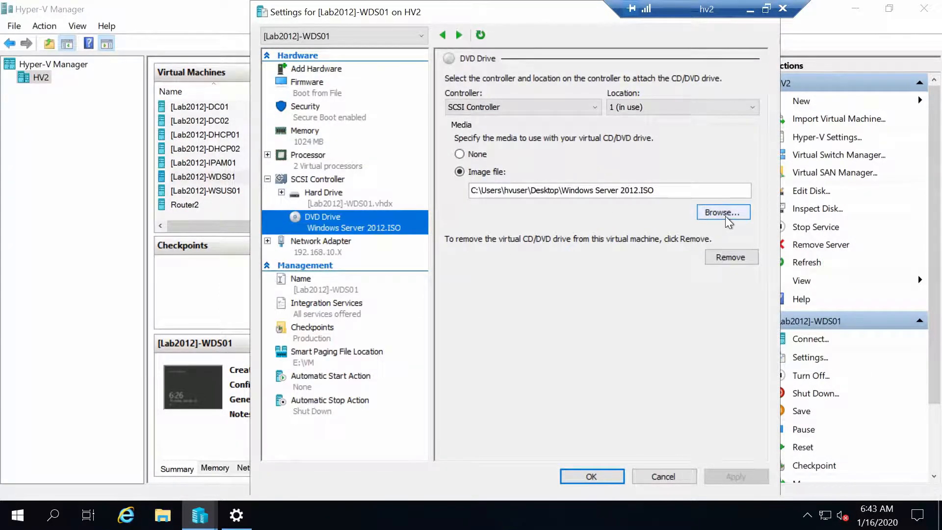
click(725, 214)
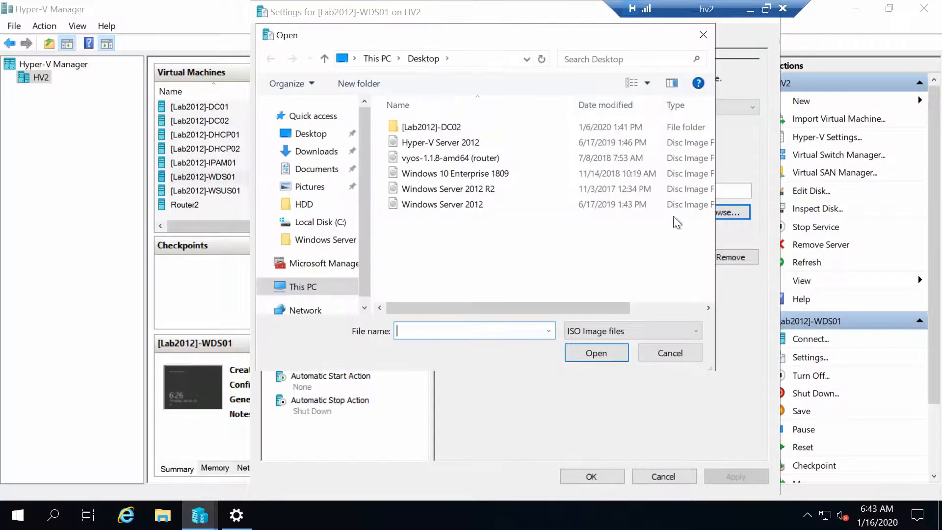
double_click(481, 195)
click(734, 477)
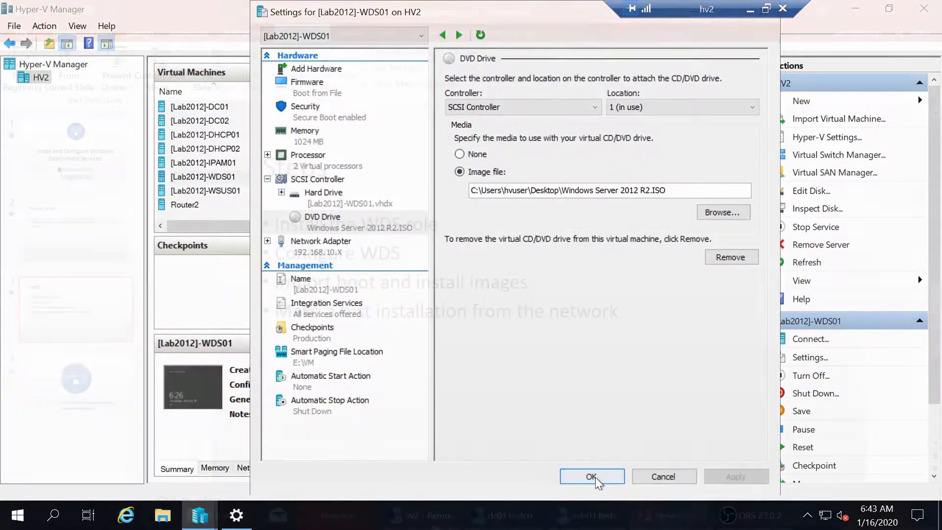
click(592, 477)
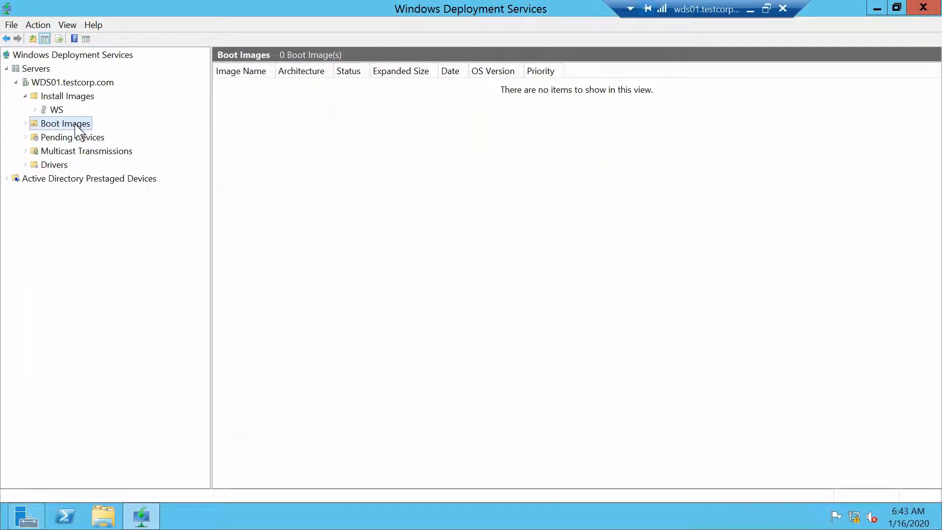
Step: Start adding a boot image from D:\sources\boot.wim and advance to the Image Metadata page
right_click(78, 127)
click(156, 135)
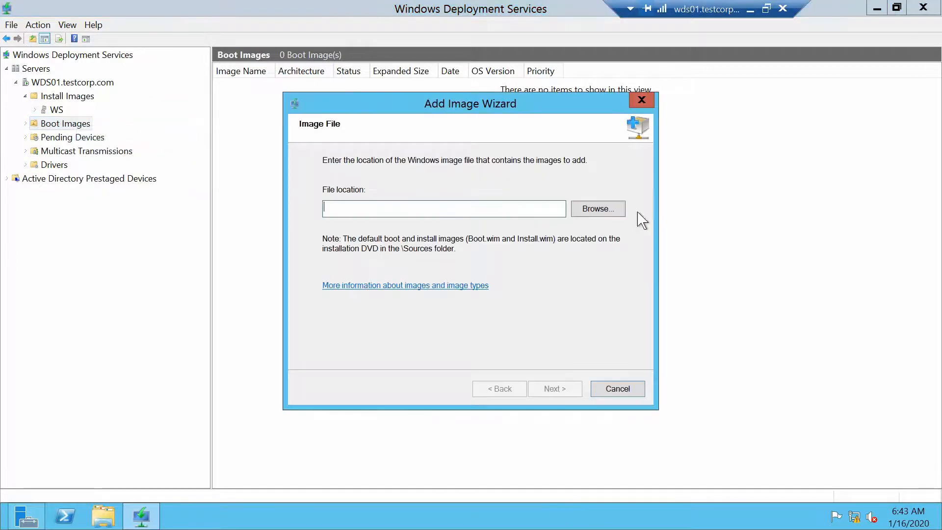
click(598, 209)
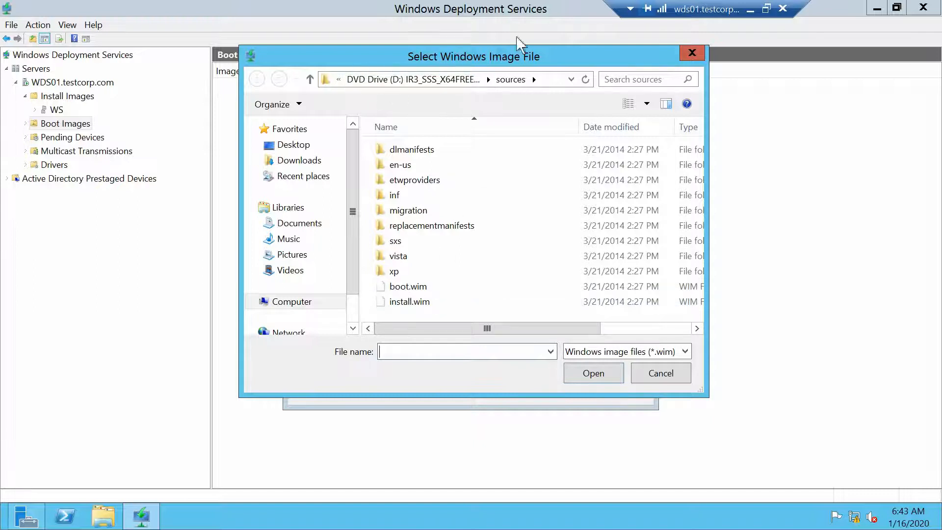
click(410, 288)
drag(430, 331, 678, 332)
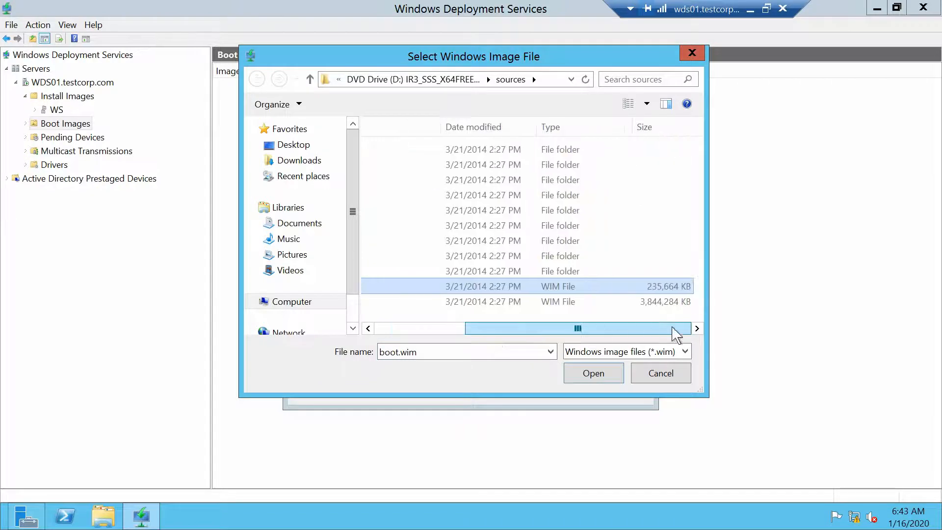
drag(616, 330, 406, 326)
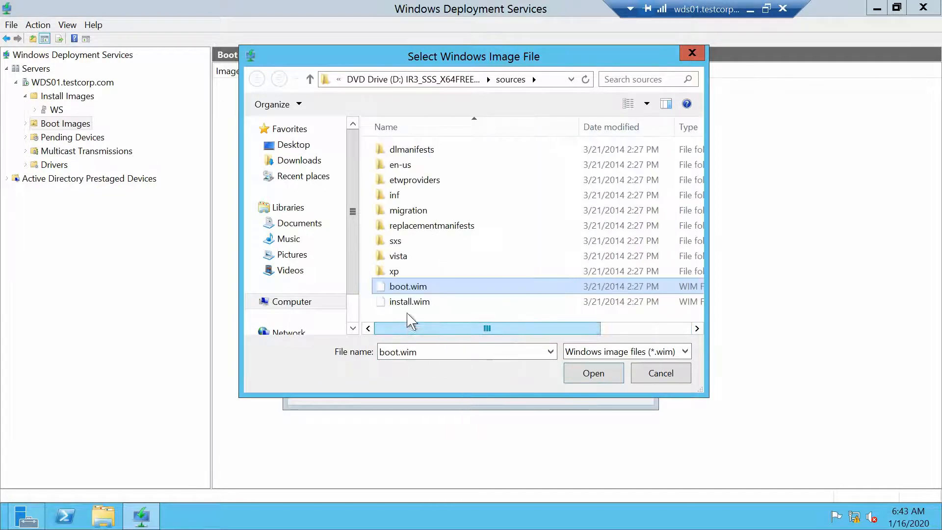
double_click(422, 289)
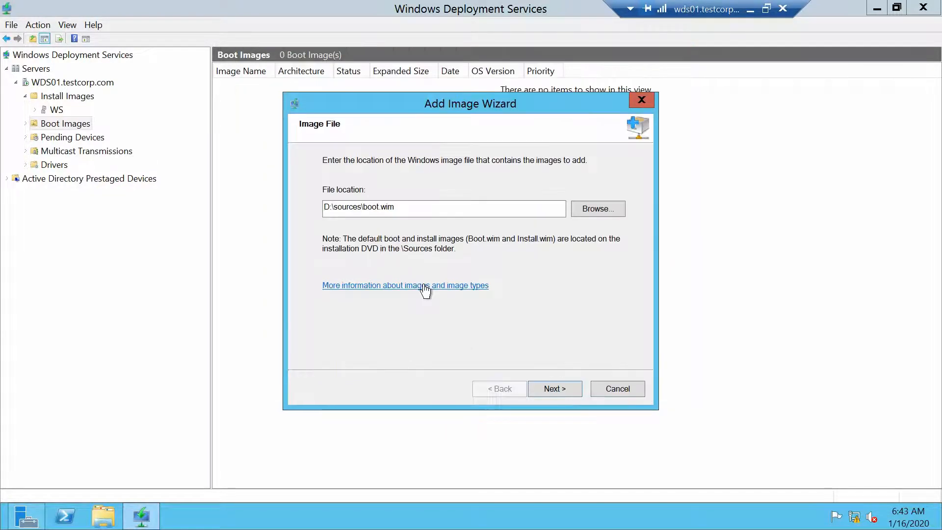
click(555, 388)
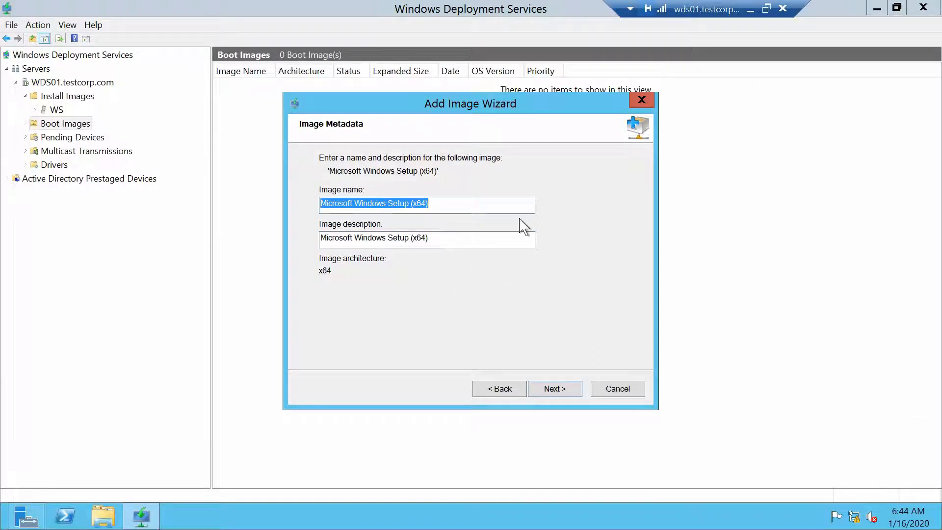
Step: Accept the Microsoft Windows Setup (x64) name, add the image, and close the completed wizard
click(563, 392)
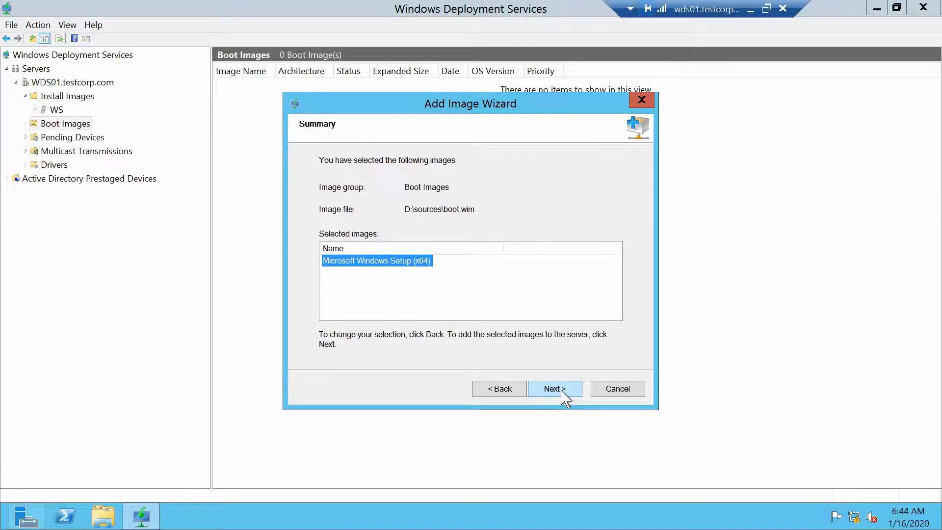
click(562, 392)
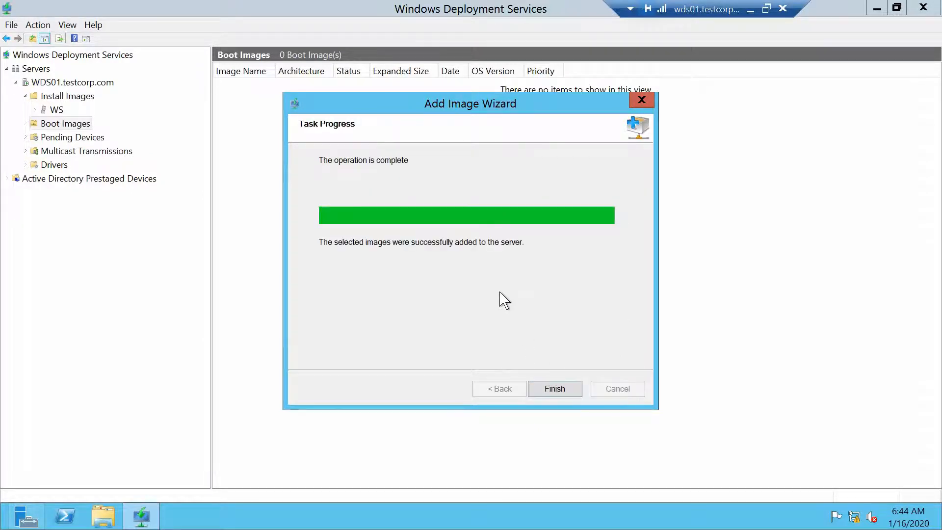
click(559, 391)
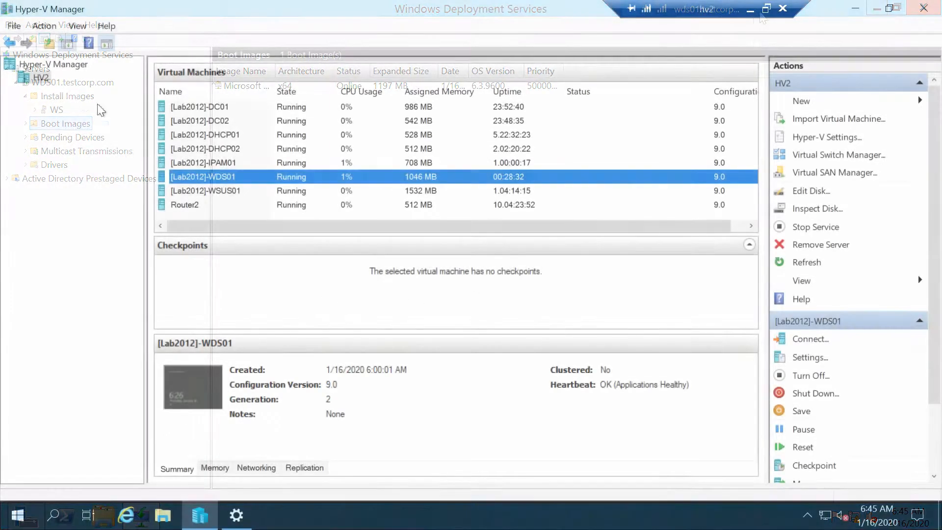
Step: Begin a new virtual machine on HV2 named [Lab2012]-TEST as Generation 2
click(42, 79)
right_click(41, 80)
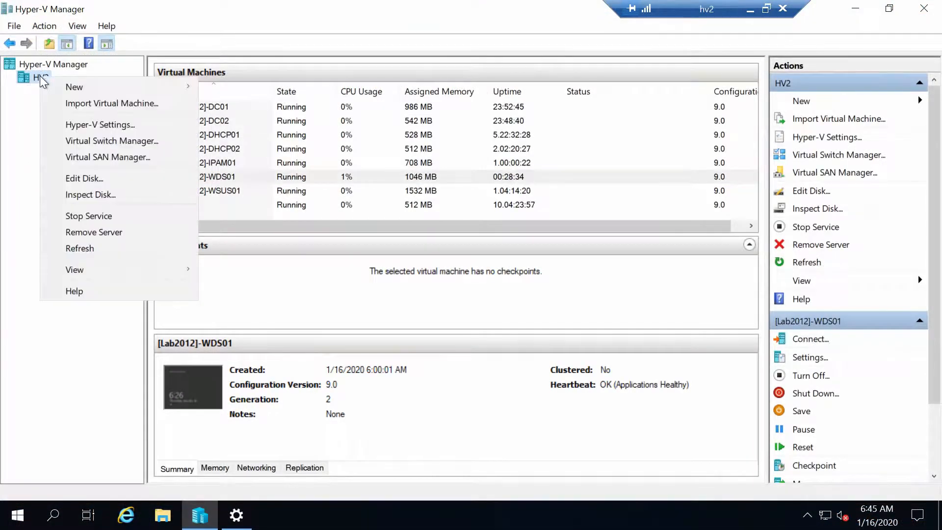
mouse_move(147, 87)
click(240, 91)
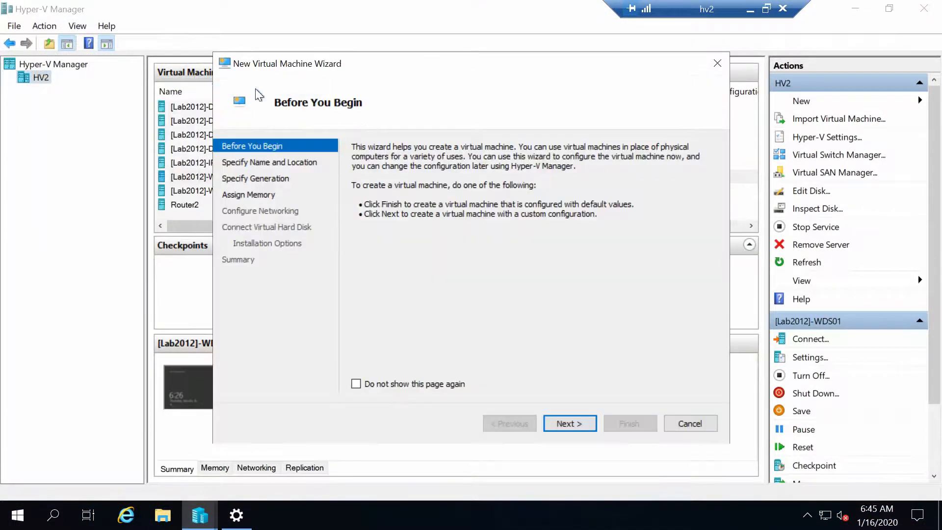
click(569, 423)
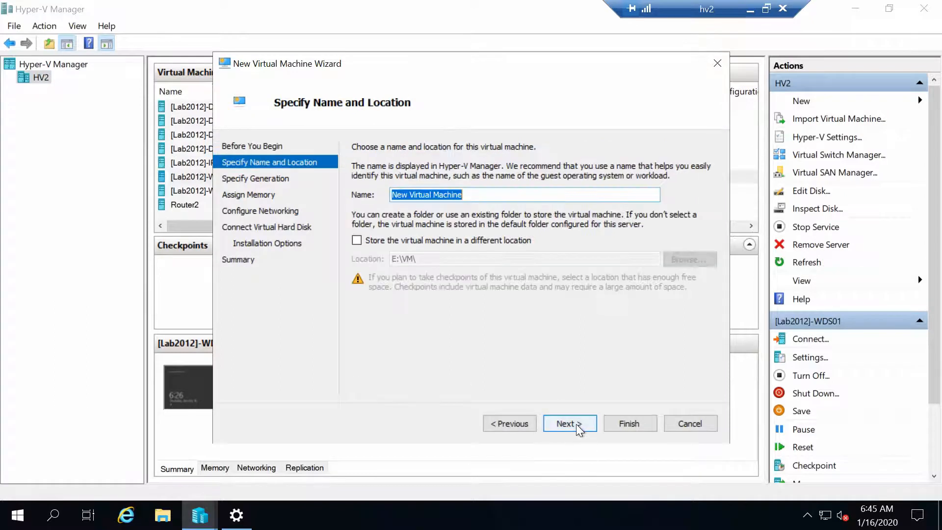
text([L)
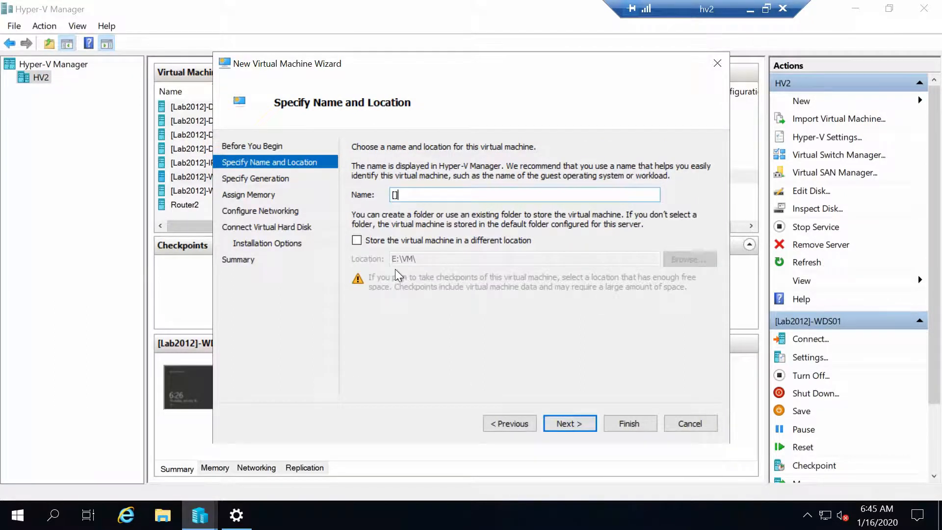
text(ab2012]-TEST)
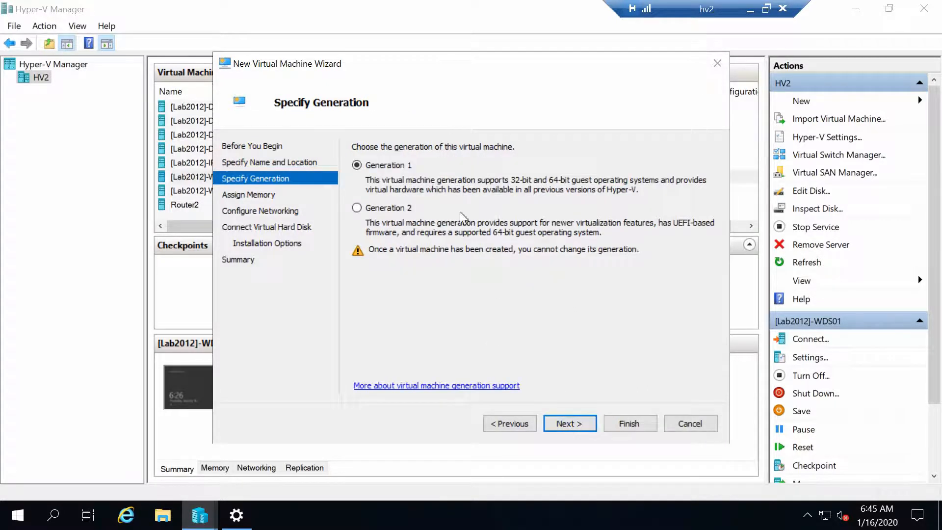
click(357, 208)
click(577, 425)
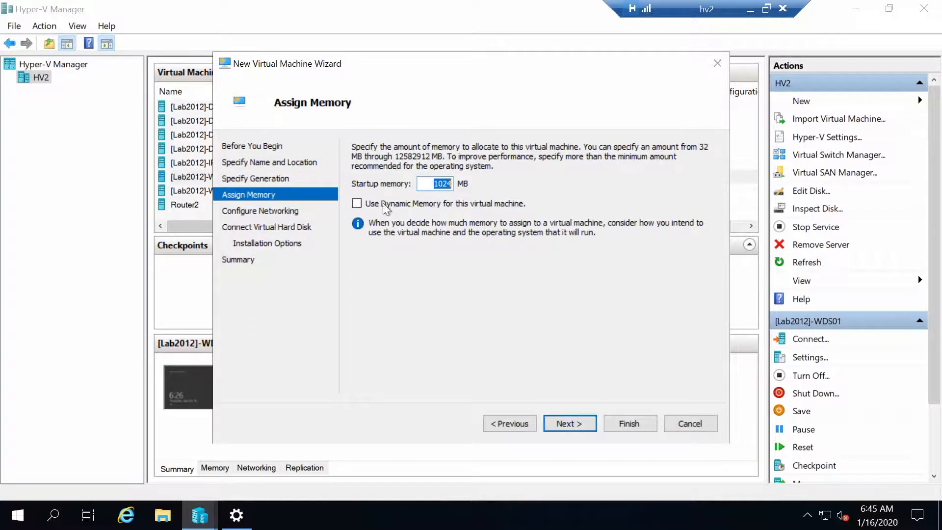
Step: Enable dynamic memory and connect the VM to the 192.168.10.X virtual switch
click(364, 204)
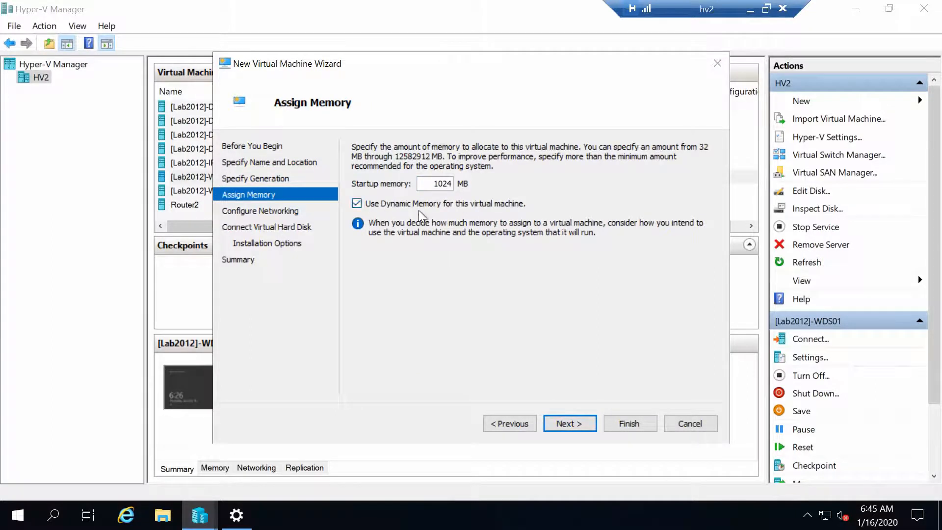
click(382, 203)
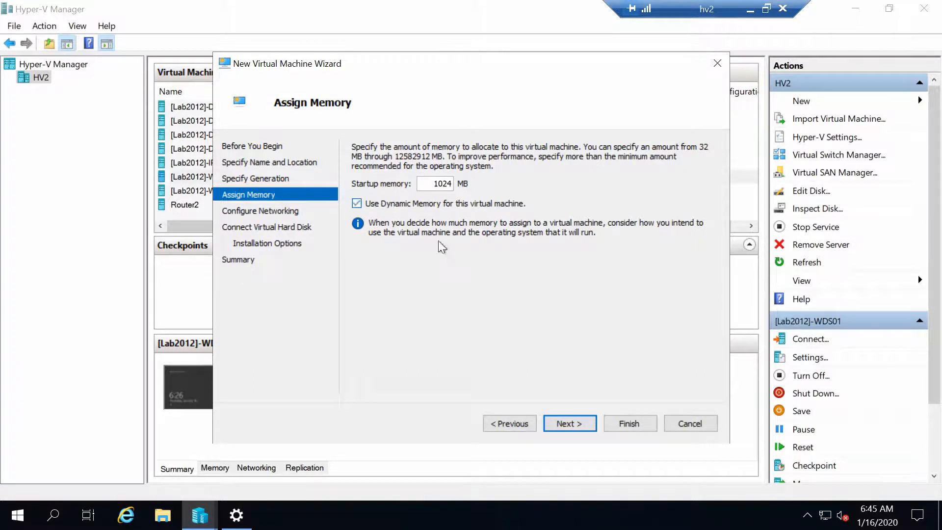
click(579, 426)
click(455, 175)
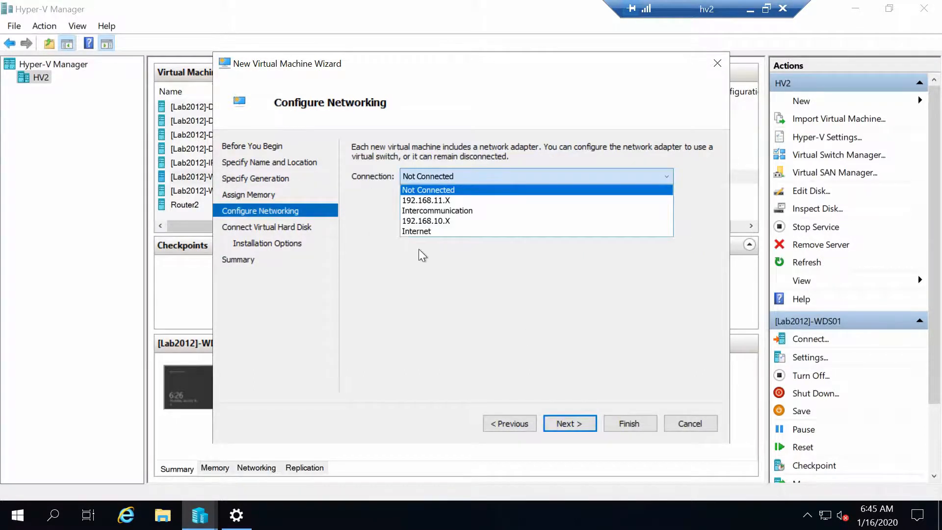
click(454, 219)
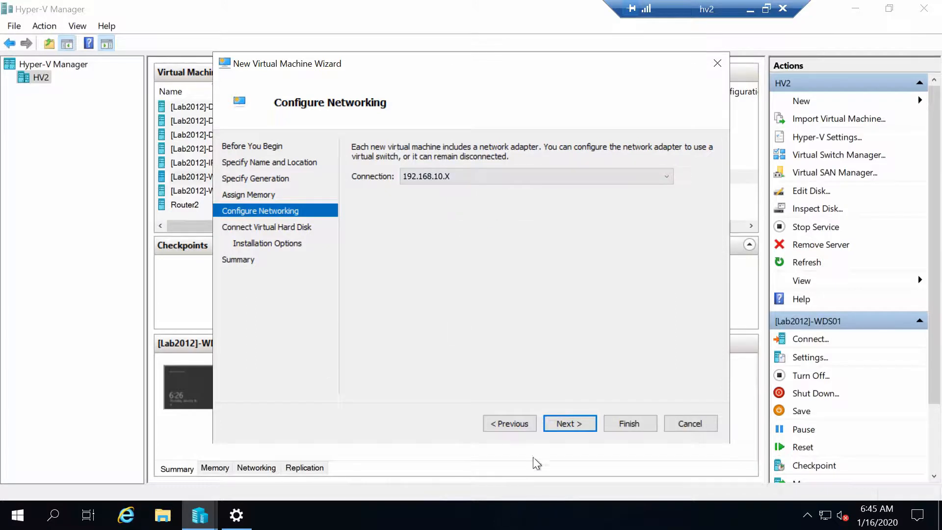
click(588, 423)
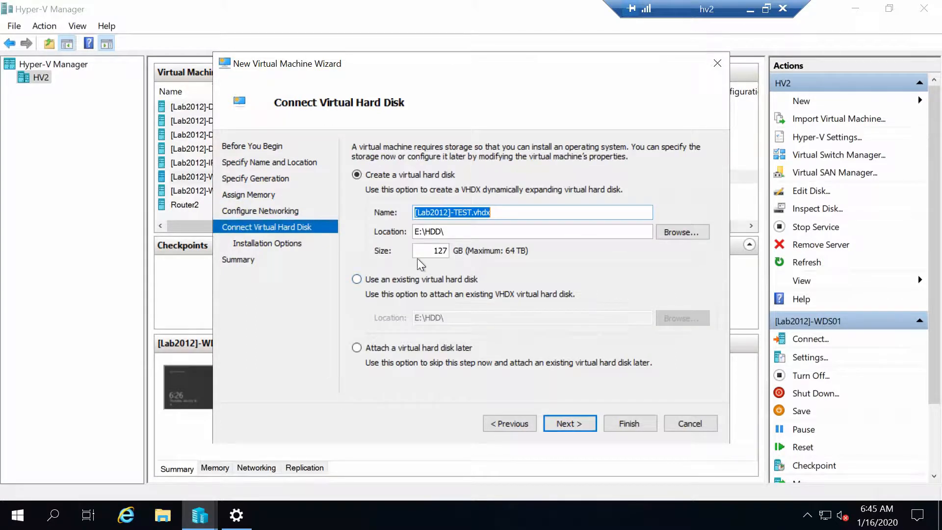
Step: Give it a 40 GB disk and network-based installation, then create the VM
key(Tab)
key(Tab)
key(Tab)
text(40)
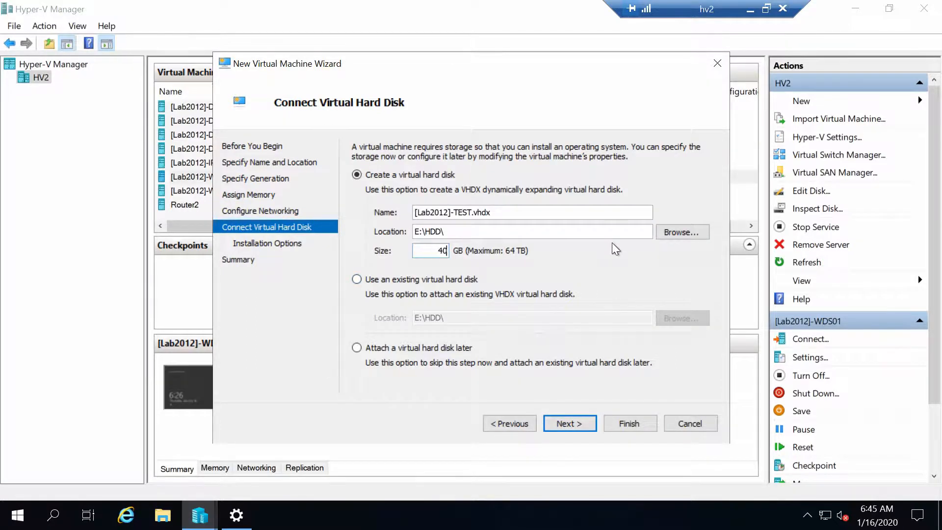
click(561, 424)
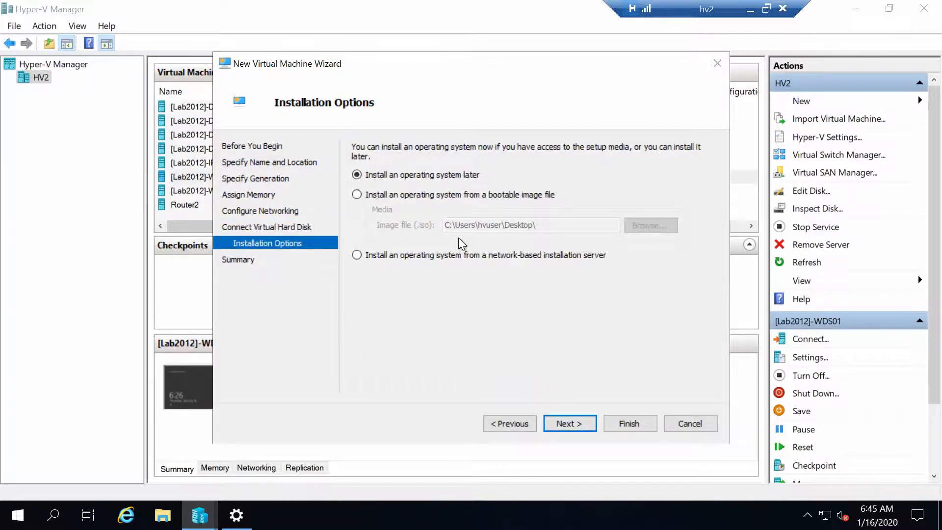
click(357, 255)
click(567, 426)
click(638, 425)
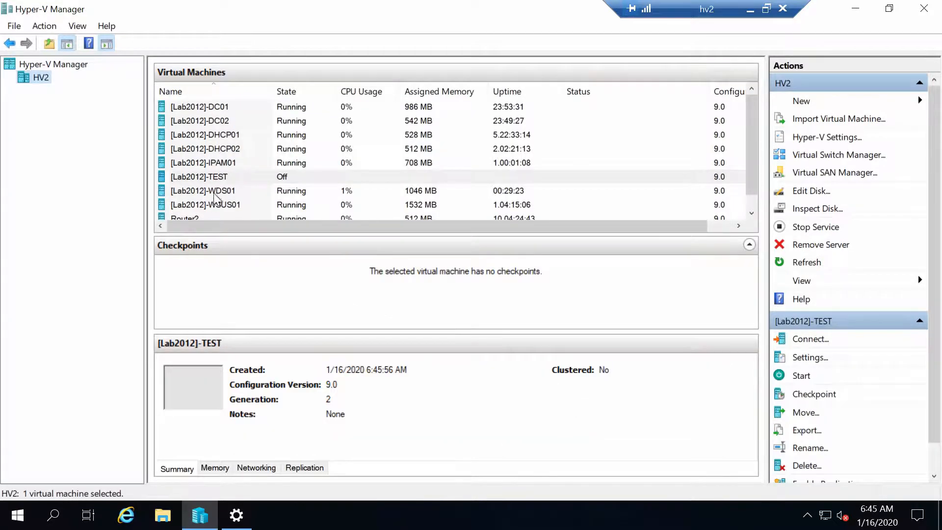
click(232, 166)
Step: Set the [Lab2012]-TEST VM's maximum dynamic memory to 2048 MB
click(234, 174)
right_click(234, 174)
click(294, 207)
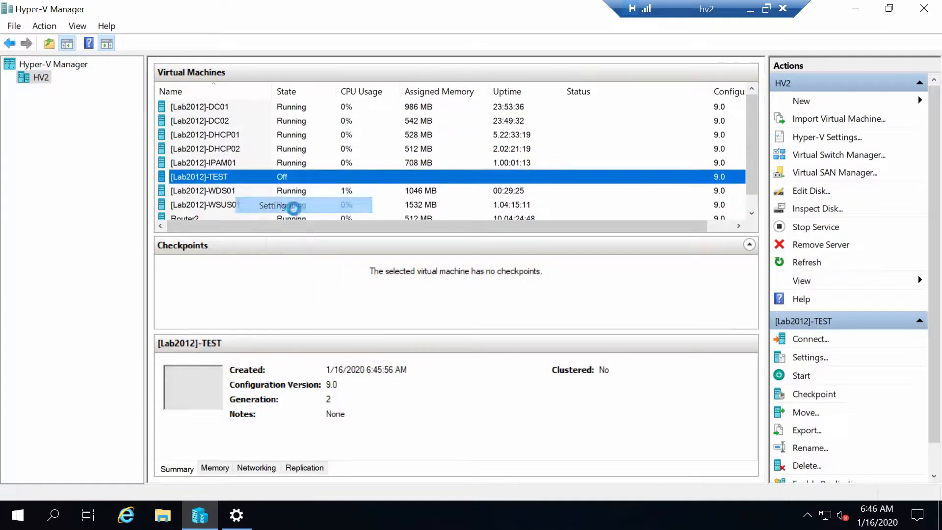
click(328, 137)
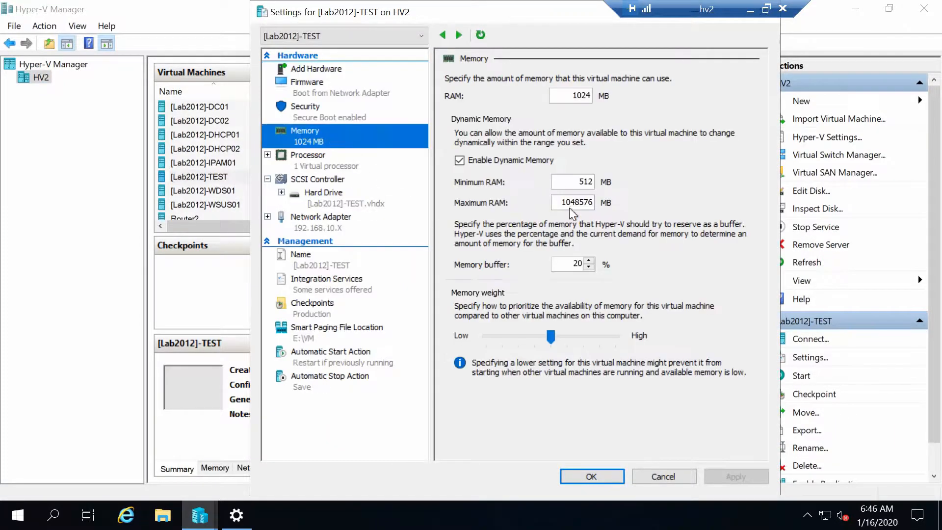
double_click(577, 202)
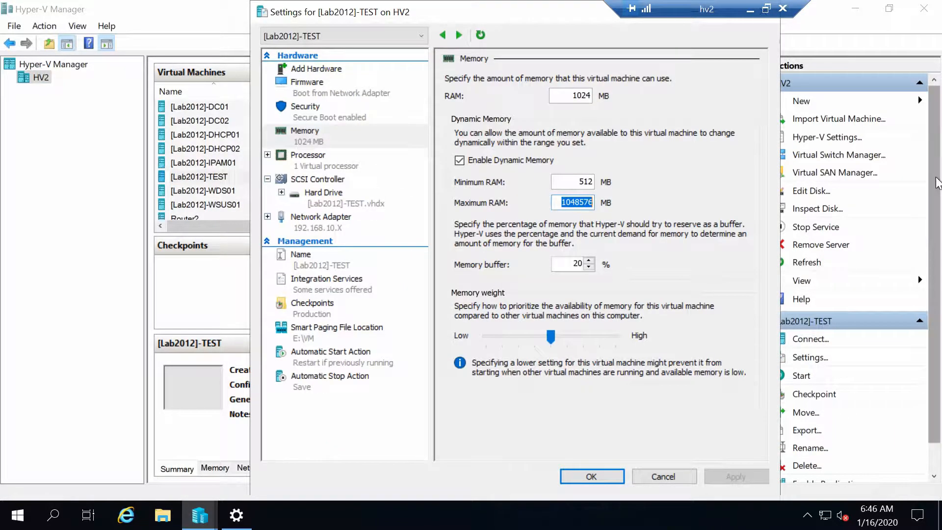
text(2048)
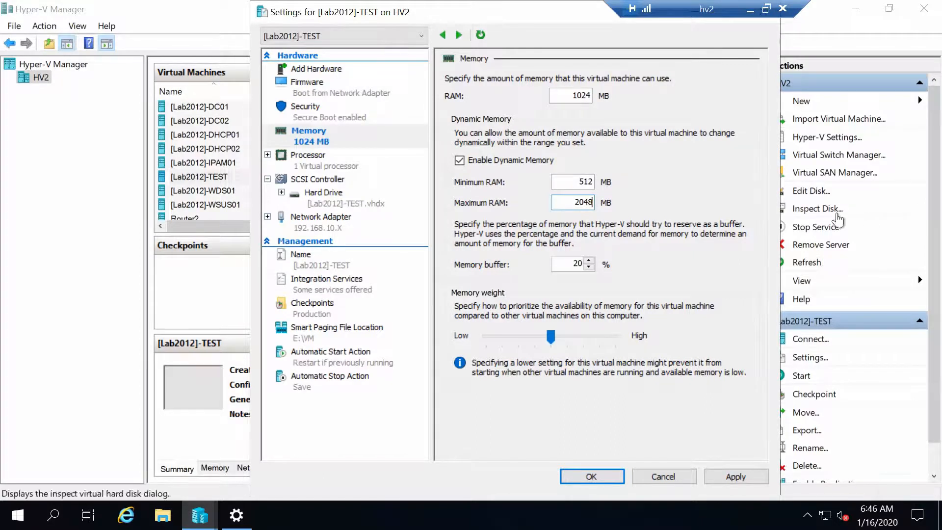
Step: Raise the virtual processor count to 2 and apply and save the settings
click(310, 157)
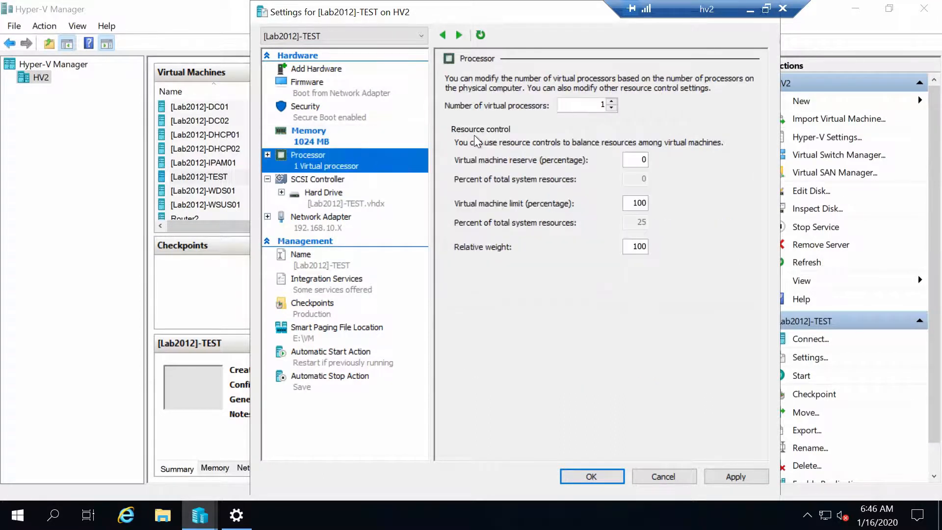
click(611, 101)
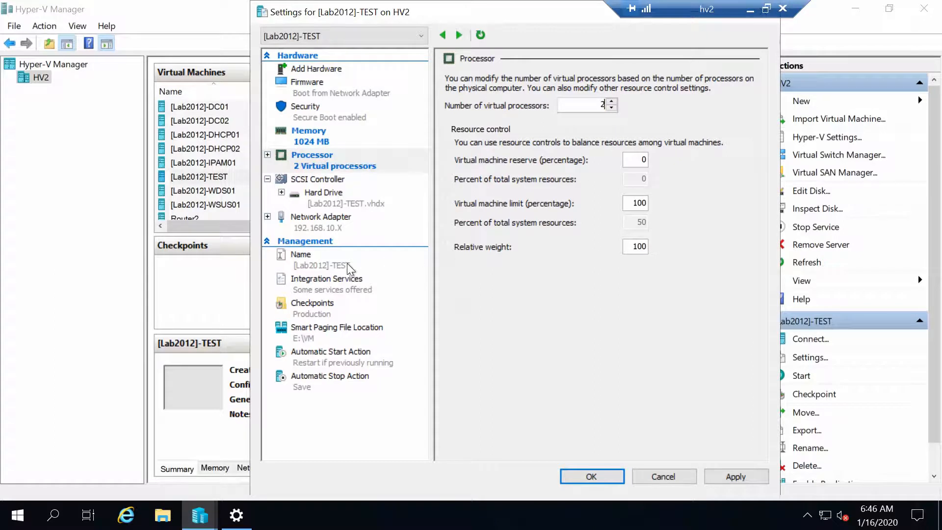
click(316, 284)
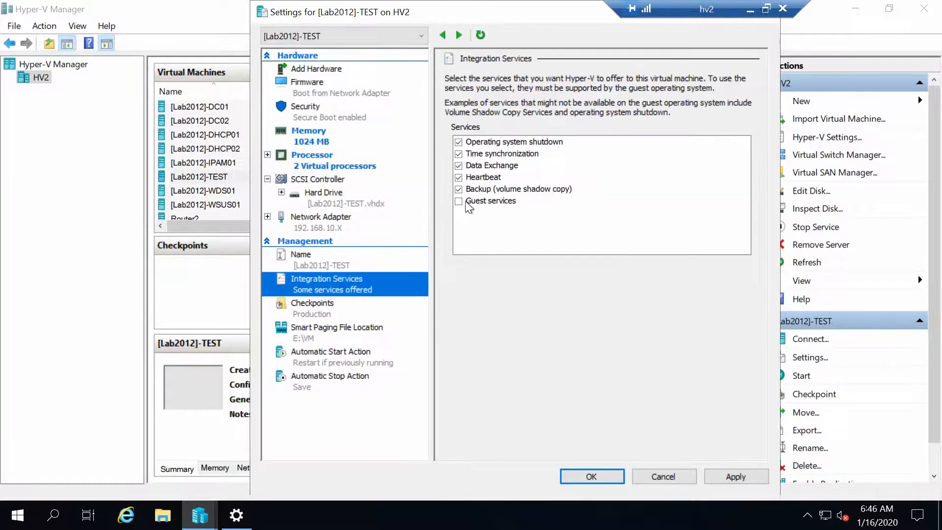
click(330, 364)
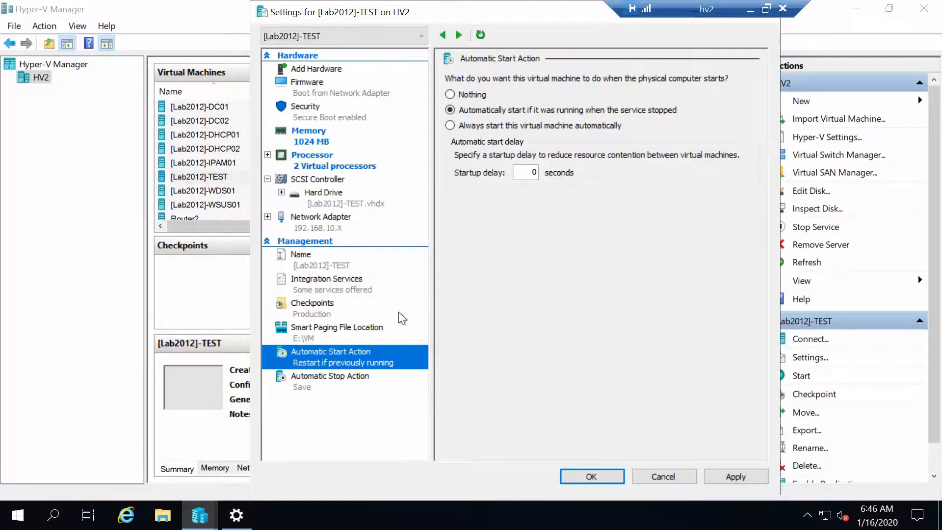
click(741, 478)
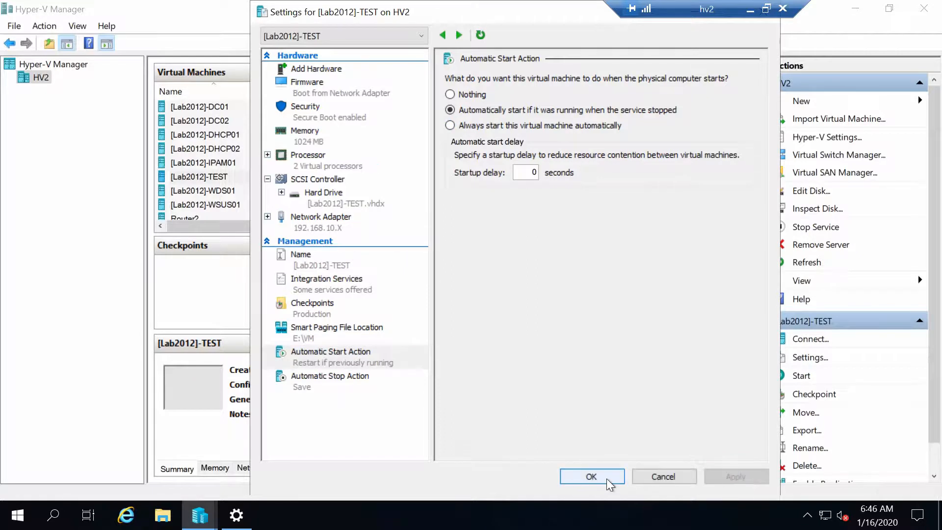
click(606, 479)
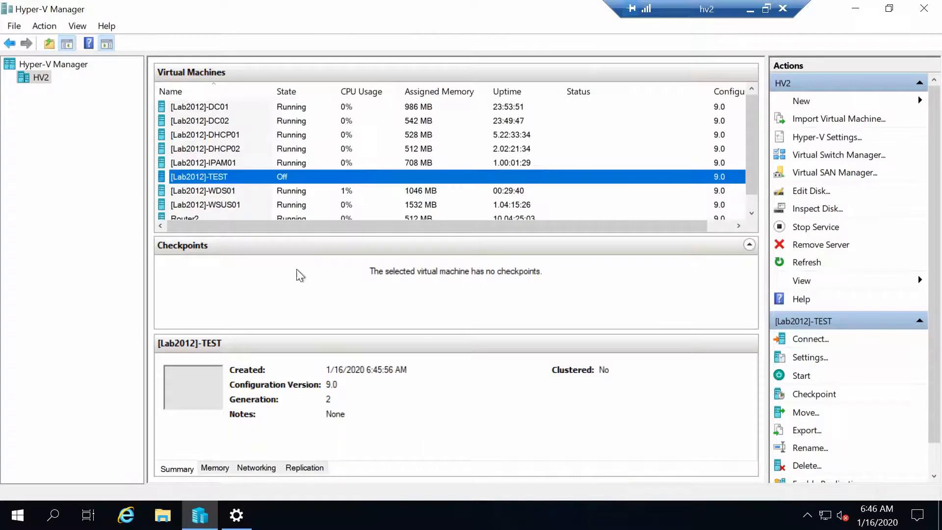
Step: Connect to [Lab2012]-TEST, power it on, accept the WDS network boot prompt, and go full screen
double_click(241, 178)
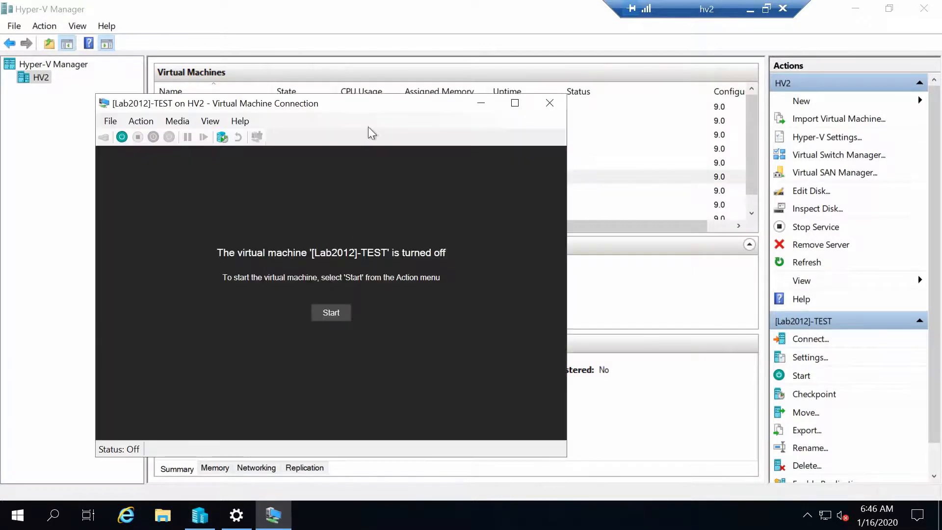
drag(346, 108, 373, 64)
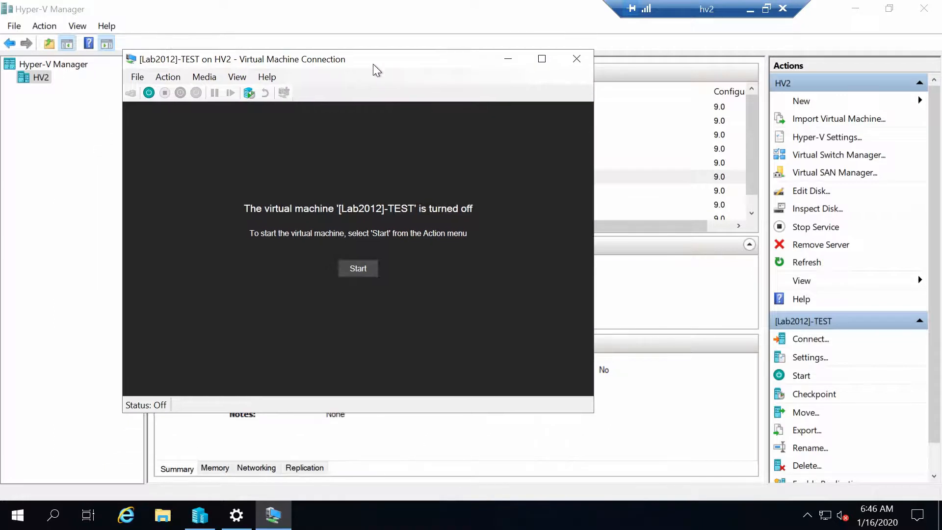
click(359, 268)
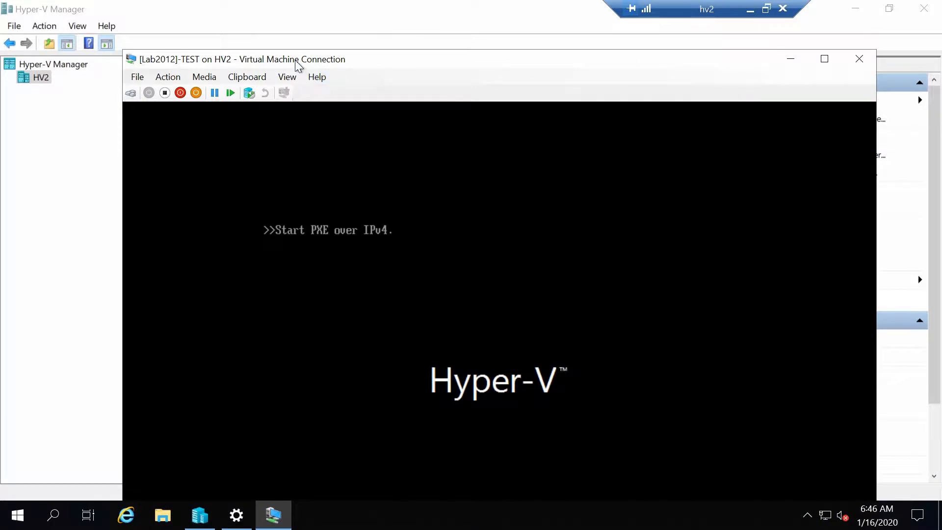
drag(301, 67, 217, 15)
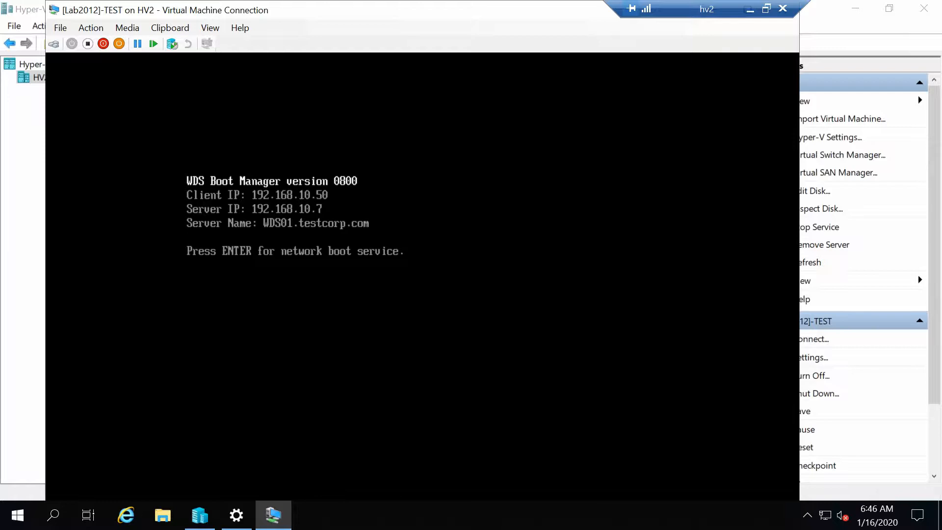
key(Return)
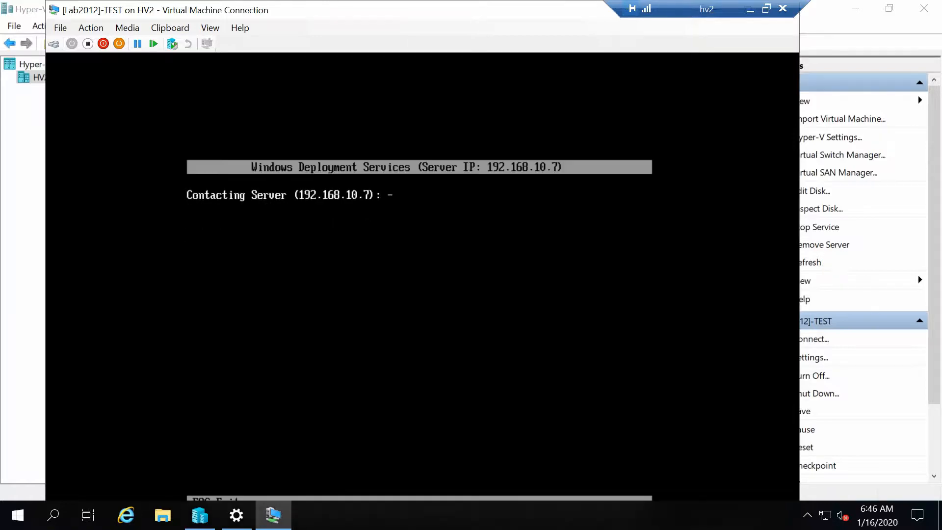
double_click(263, 14)
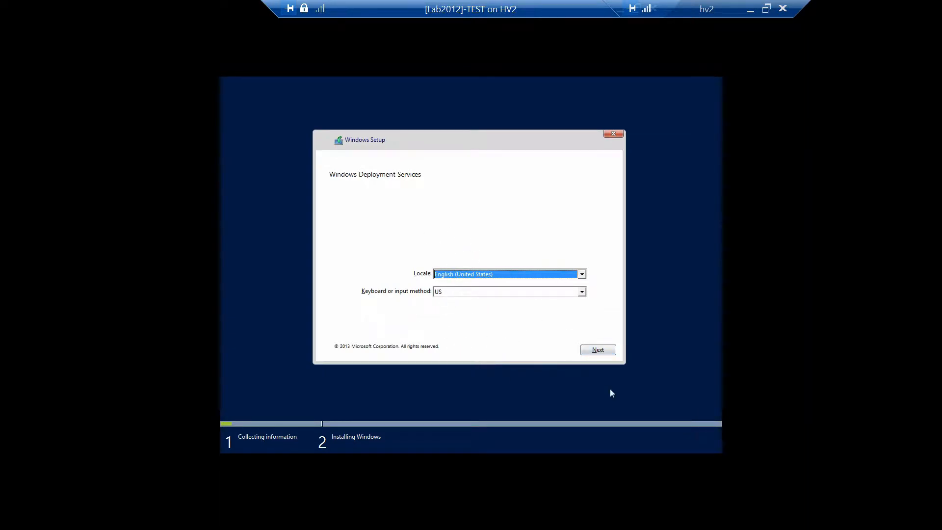
Step: Accept the locale settings and connect to WDS01 with the domain administrator credentials
click(599, 349)
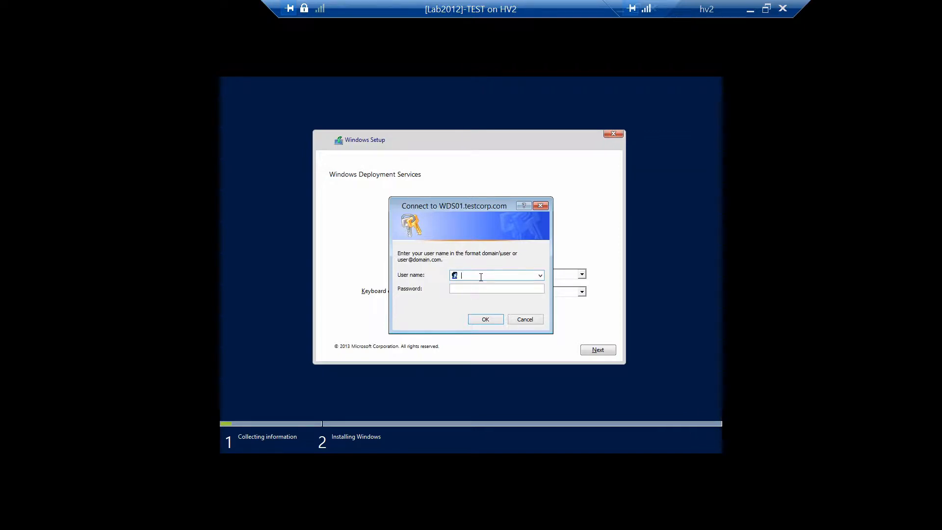
text(testcorp\administrator)
key(Tab)
text(Password1)
click(486, 321)
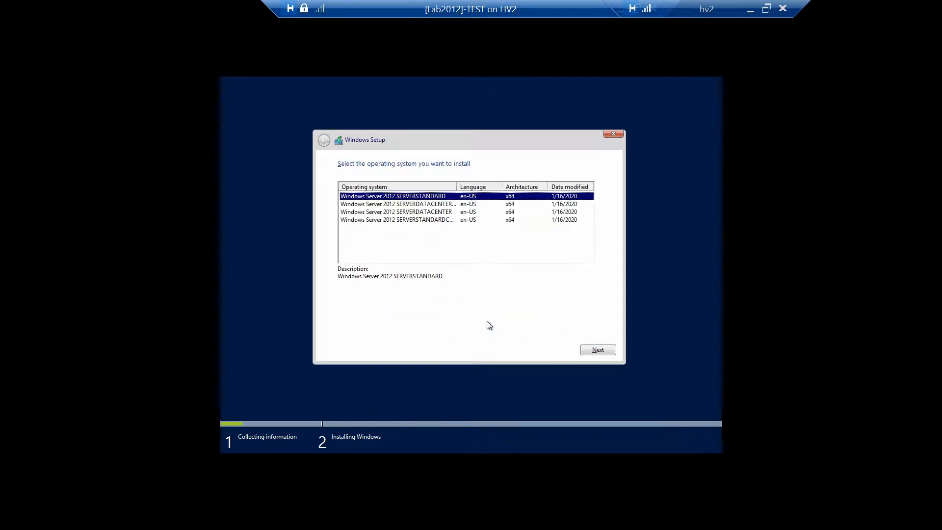
Step: Install the Windows Server 2012 SERVERSTANDARDCORE image onto the VM's disk
drag(457, 185, 538, 185)
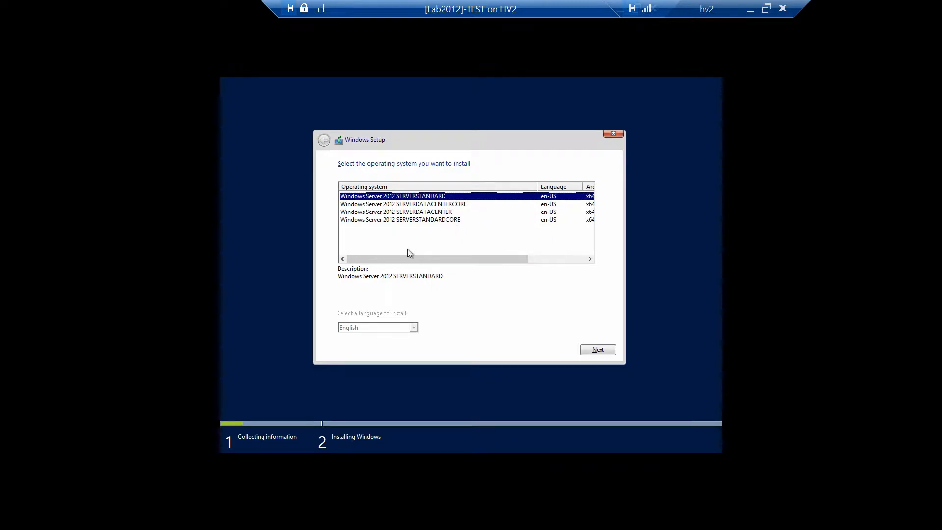
click(450, 220)
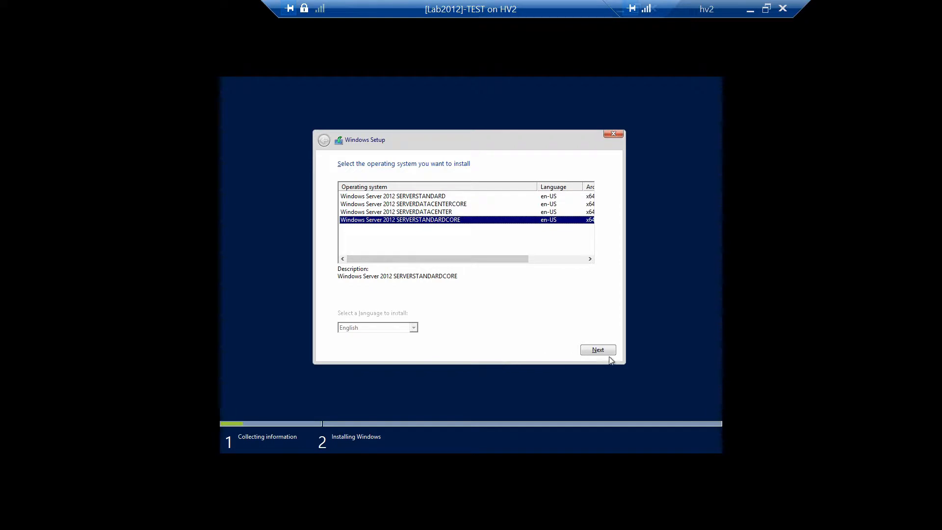
click(593, 351)
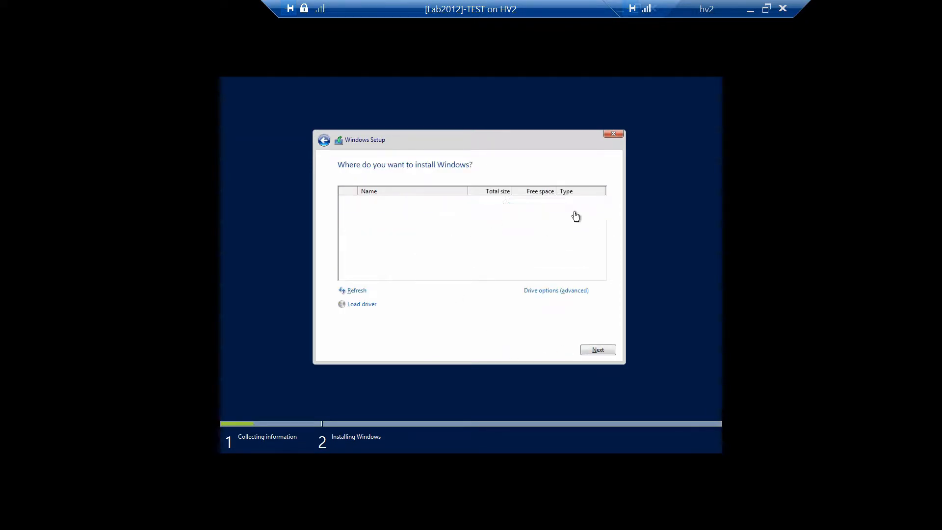
click(600, 354)
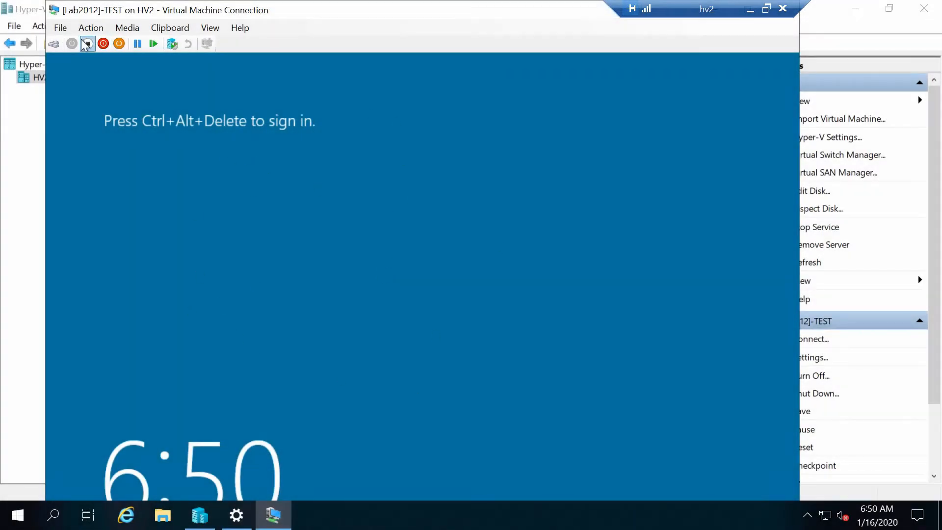
Step: Send Ctrl+Alt+Delete and sign in to [Lab2012]-TEST with the TESTCORP administrator account and its password
click(91, 28)
click(97, 40)
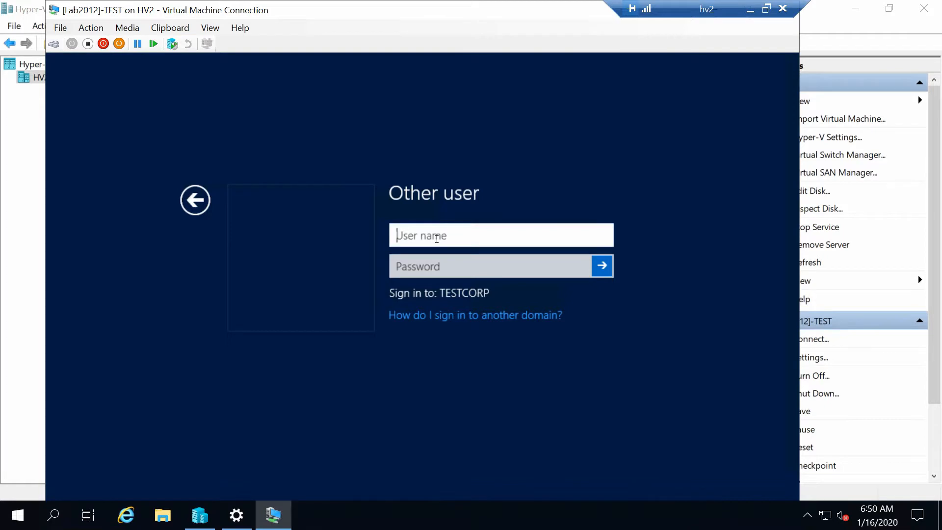
text(testcorp\administrator)
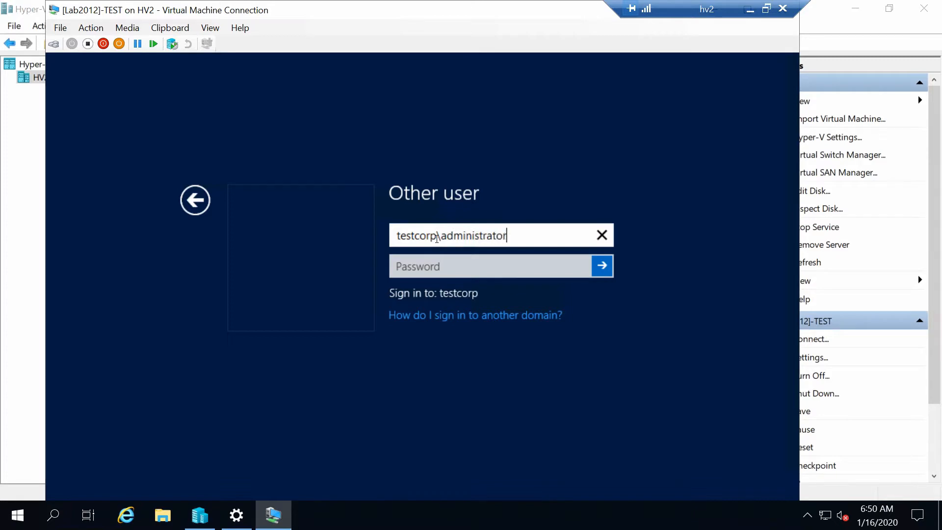
key(Tab)
text(*******)
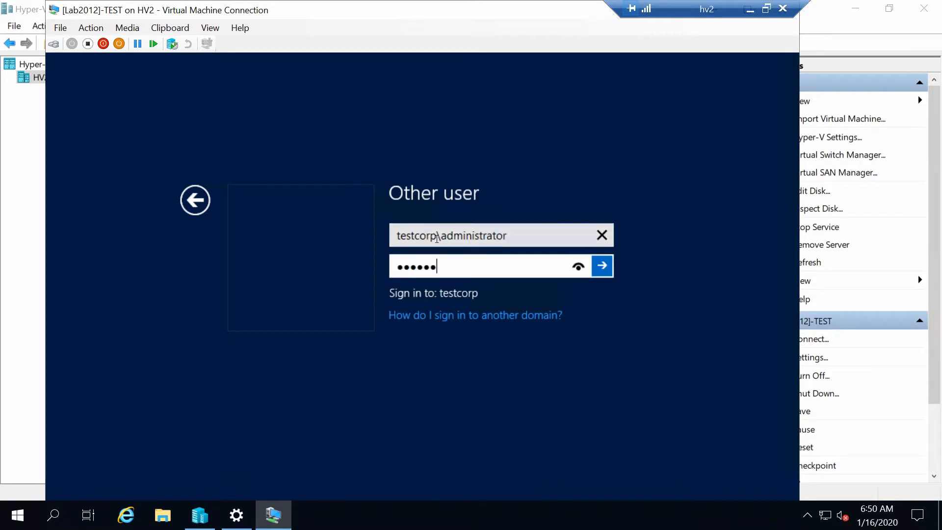
text(**)
key(Return)
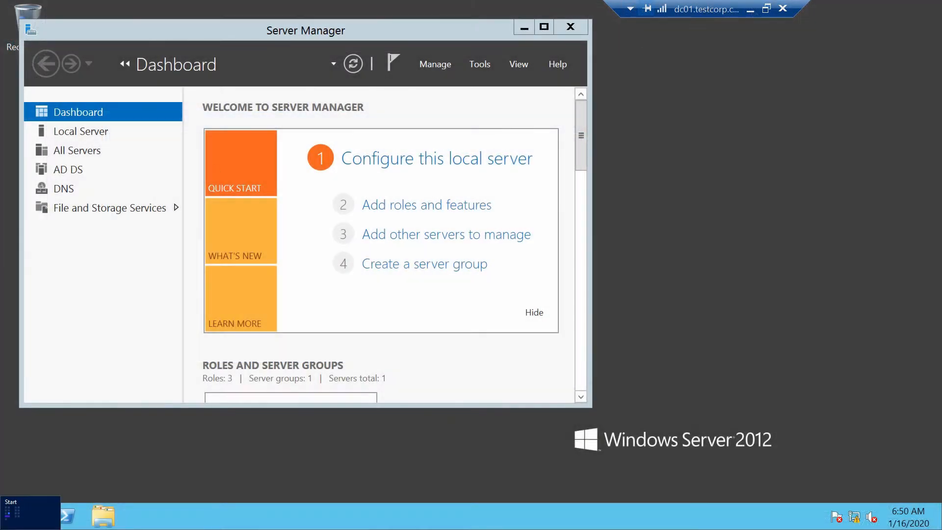
Step: On DC01, launch Active Directory Users and Computers and select SRV1 in the General OU
click(6, 525)
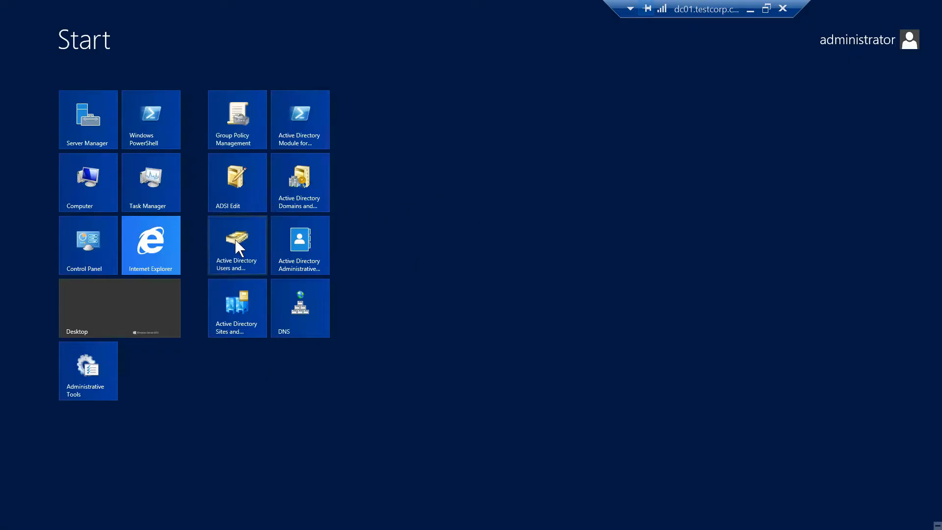
click(237, 244)
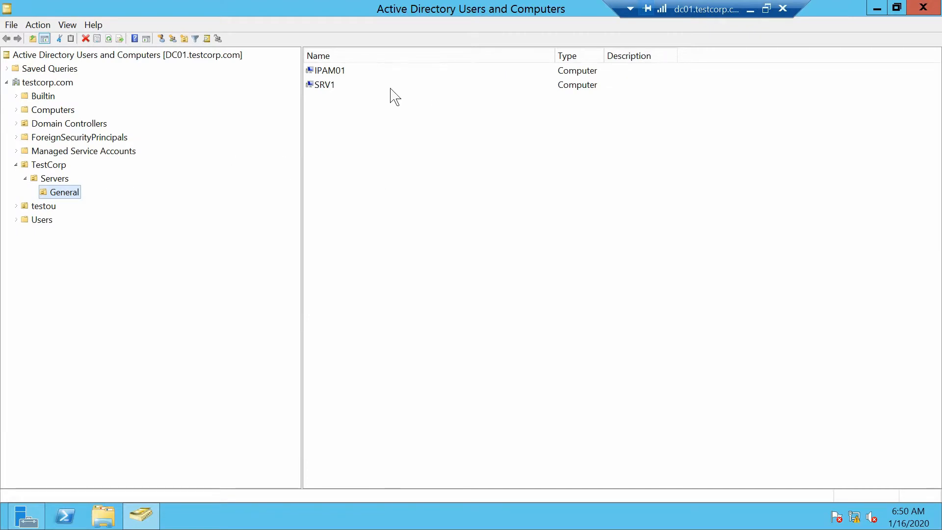
click(316, 85)
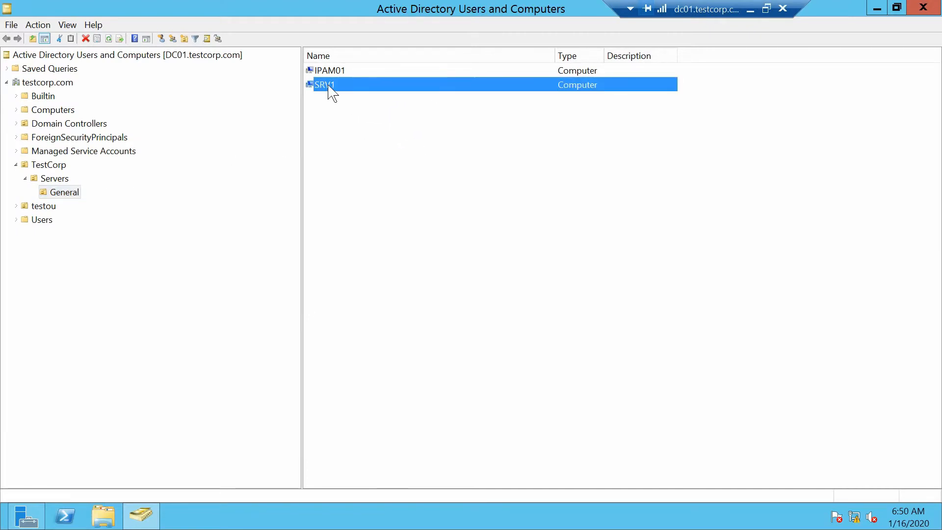